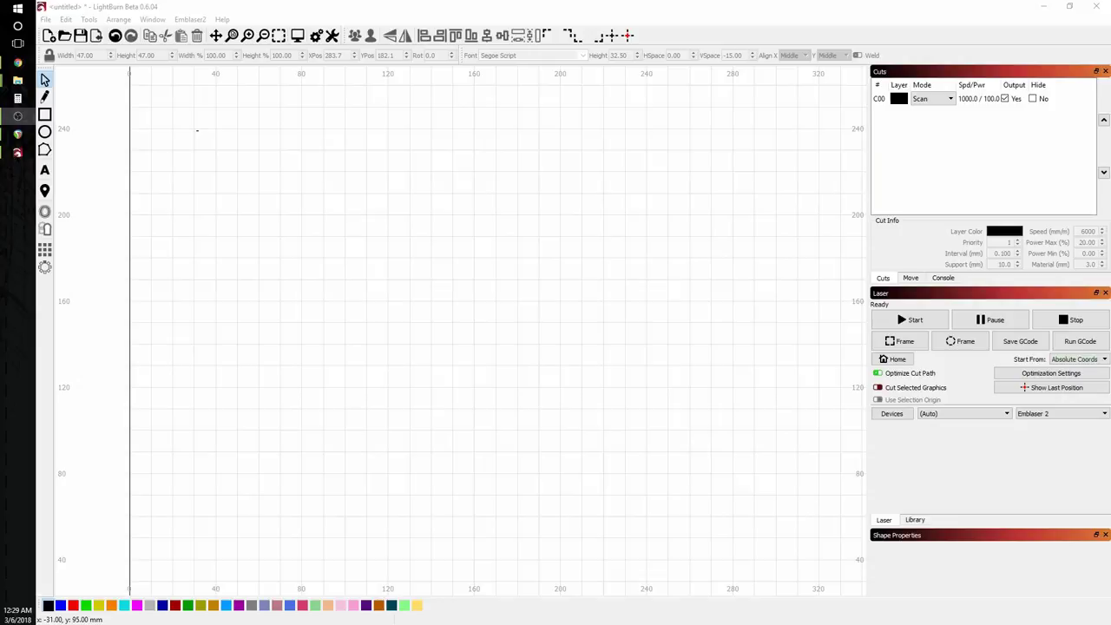
Import lemmling-Cartoon-owl-2400px from Downloads\Image_trace and select it on the canvas.
left_click(95, 36)
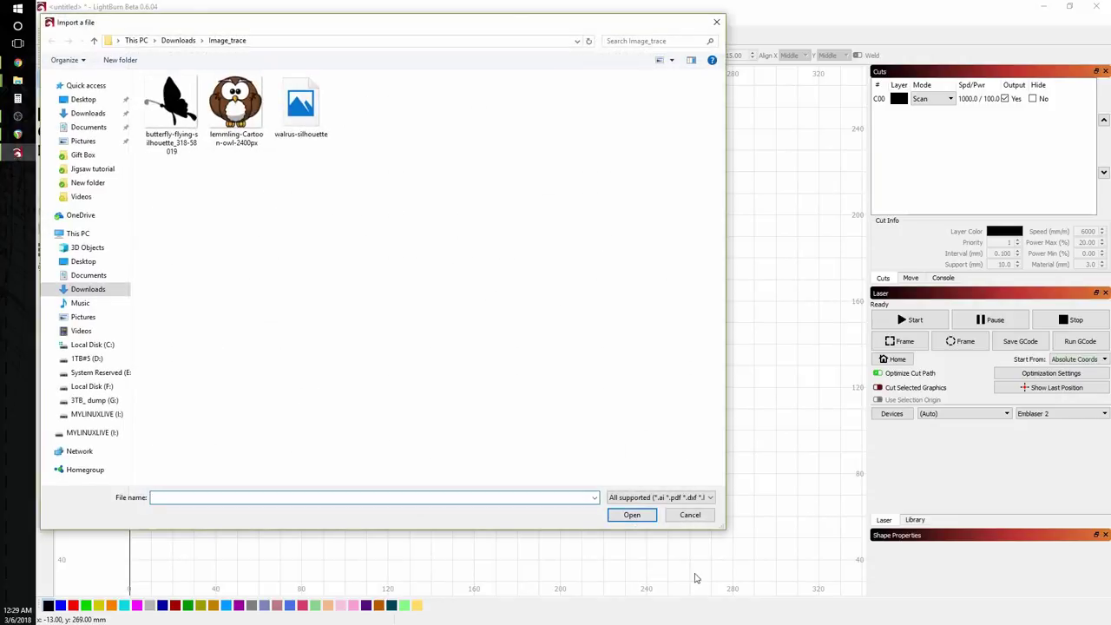
left_click(242, 129)
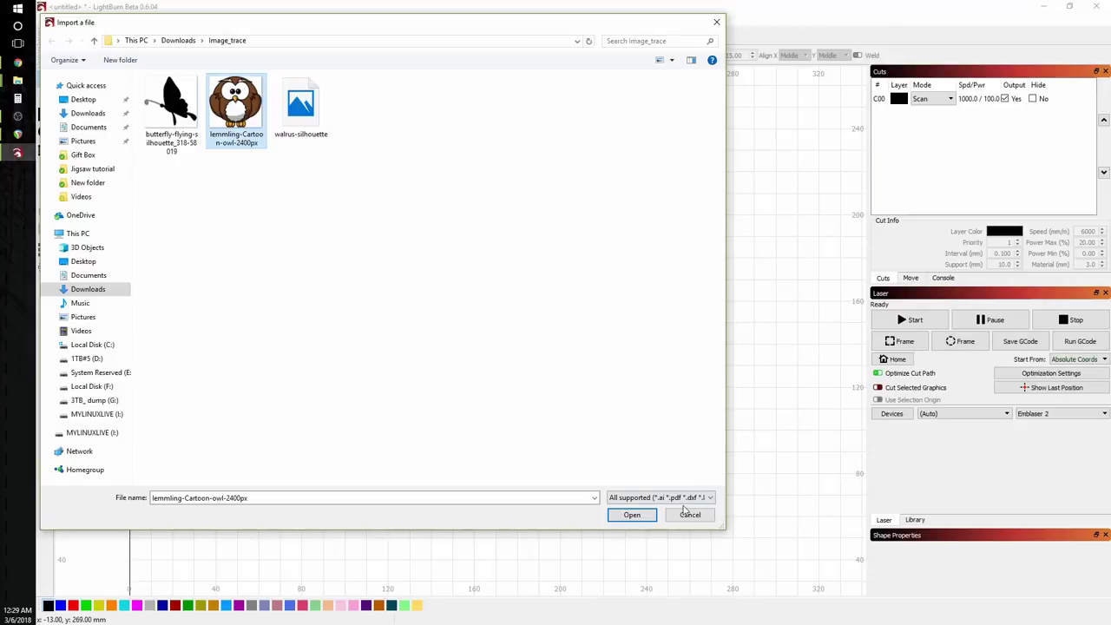
left_click(632, 515)
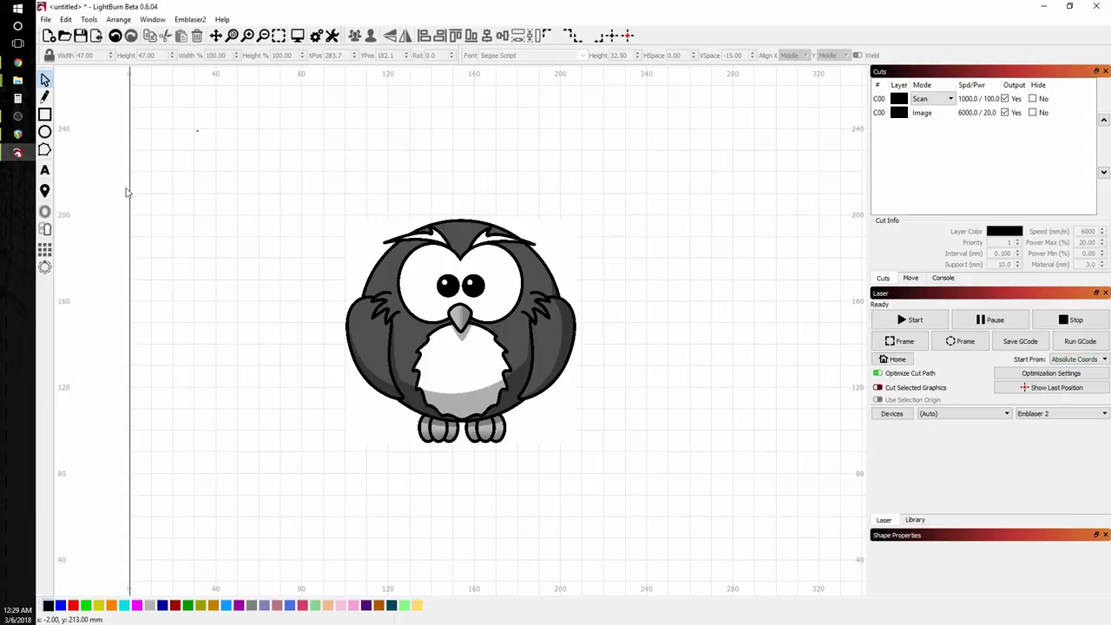
key("ctrl+a")
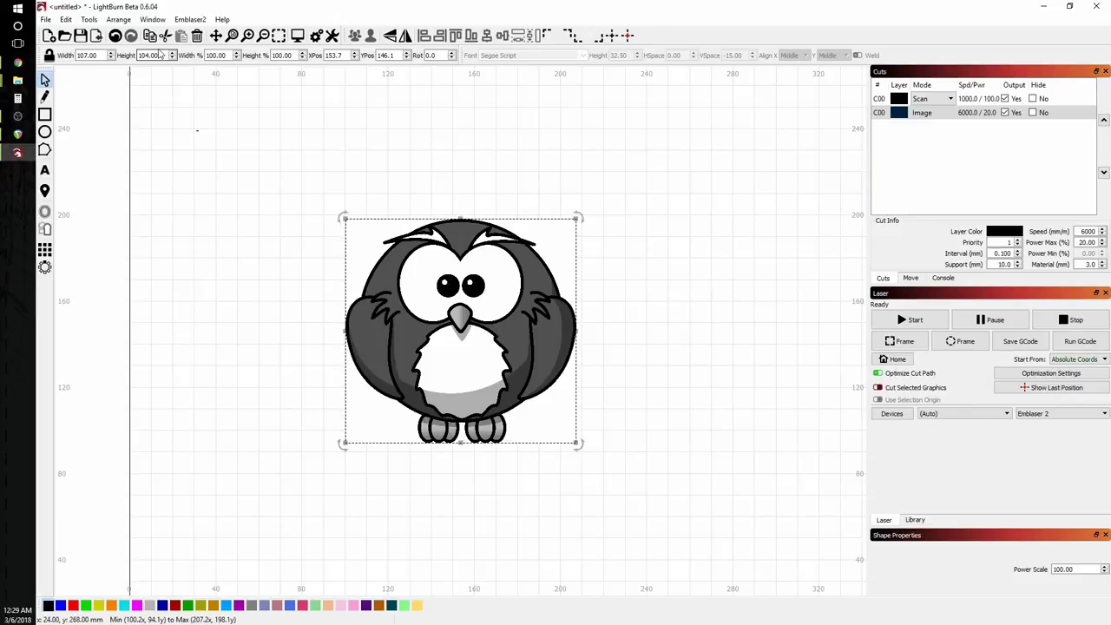
Start Trace Image on the owl picture and raise the Threshold to 184.
left_click(89, 19)
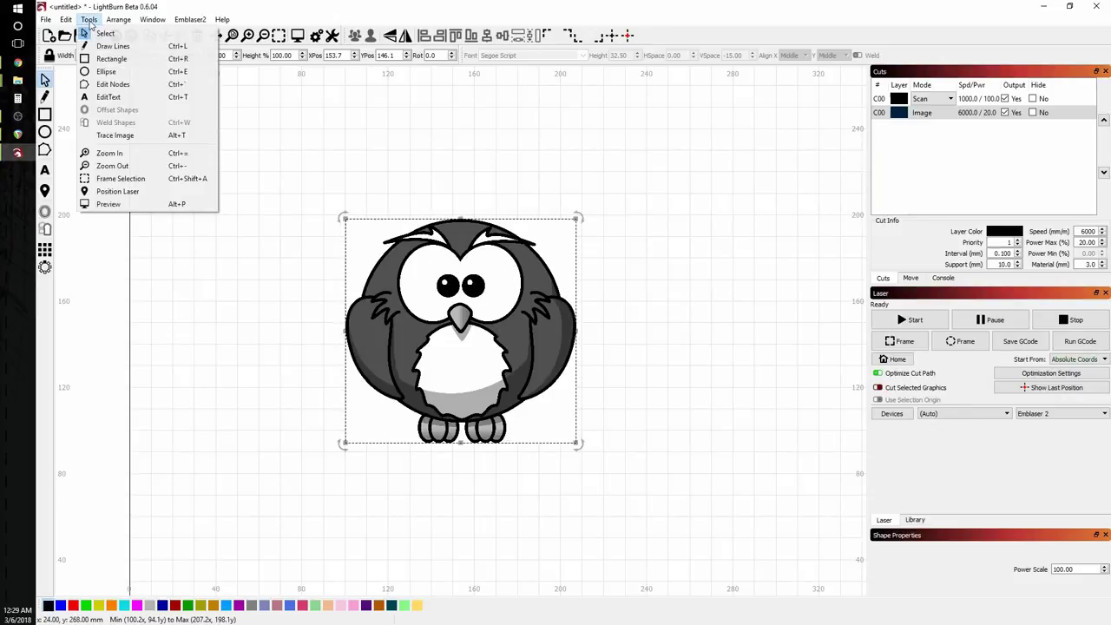
left_click(113, 136)
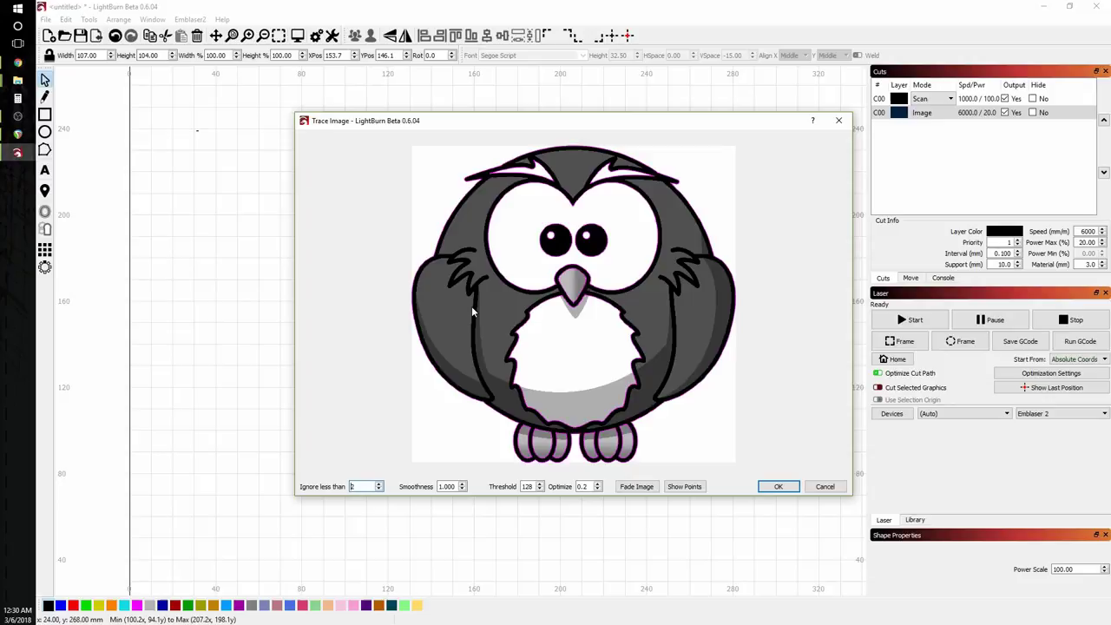
scroll(540, 487, "up", 8)
scroll(540, 488, "up", 4)
scroll(540, 488, "up", 6)
scroll(540, 488, "up", 5)
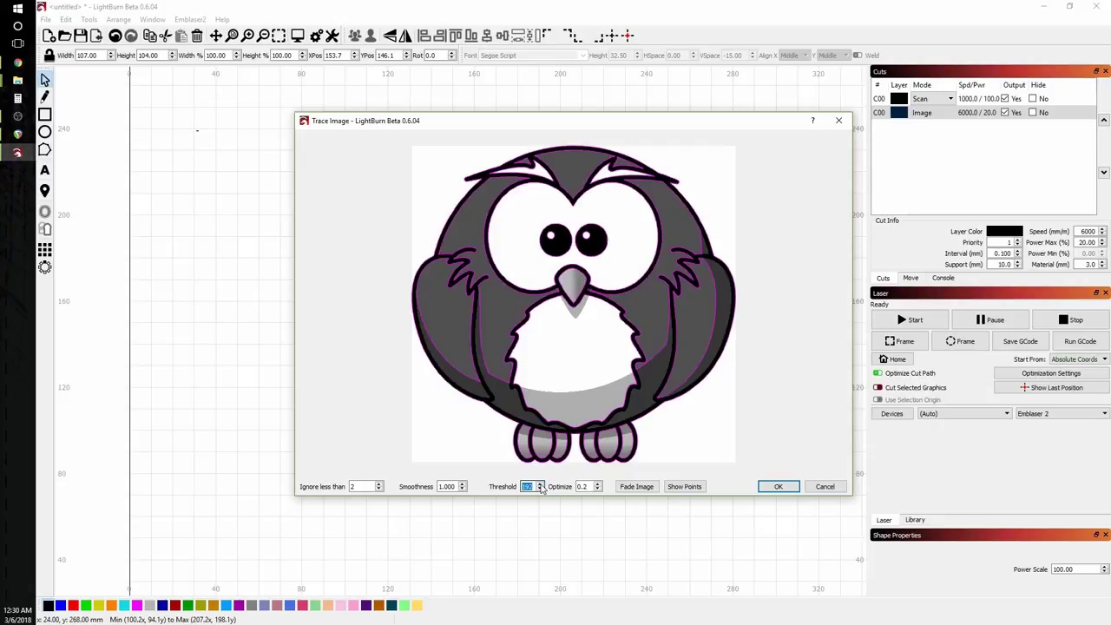
scroll(540, 488, "down", 5)
Fade the owl picture behind the trace outlines and bring its eyes and feet into view.
left_click(649, 489)
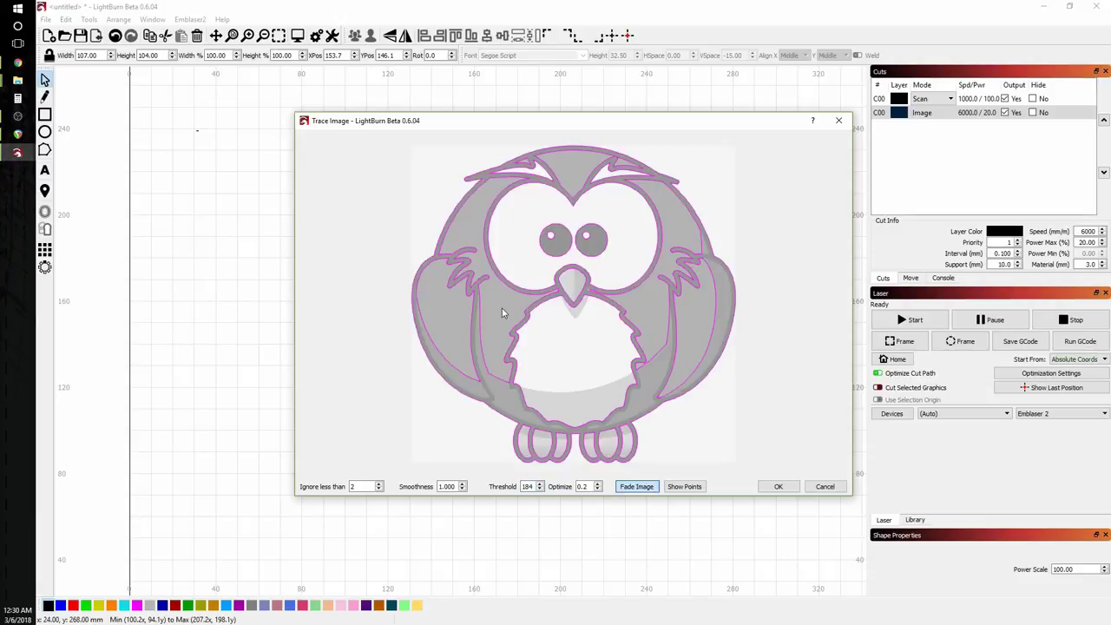
scroll(503, 371, "up", 6)
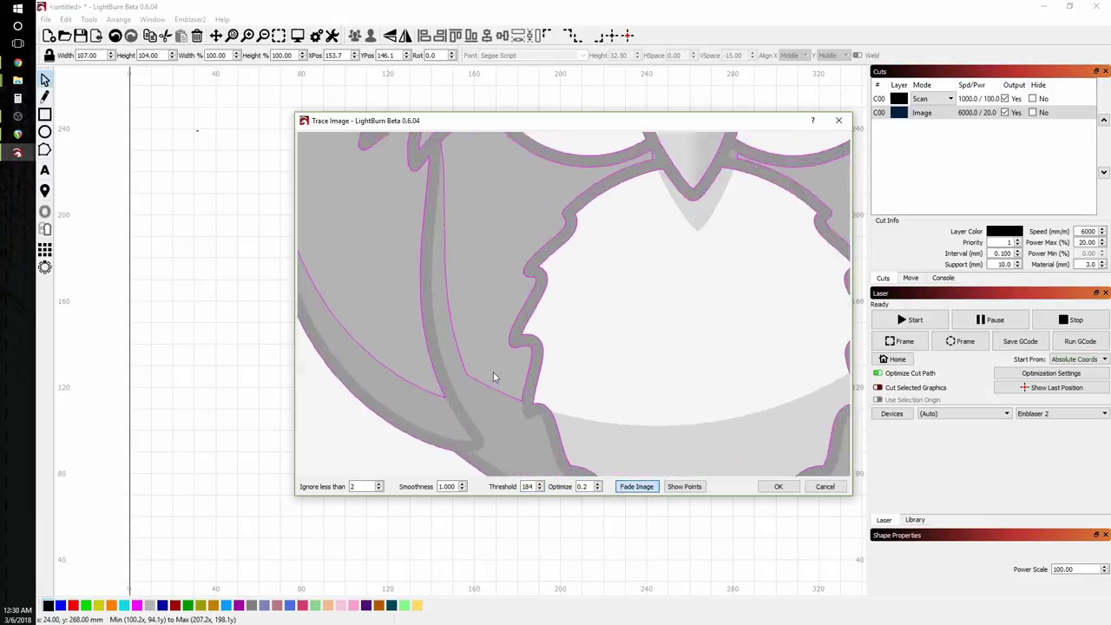
scroll(426, 401, "down", 6)
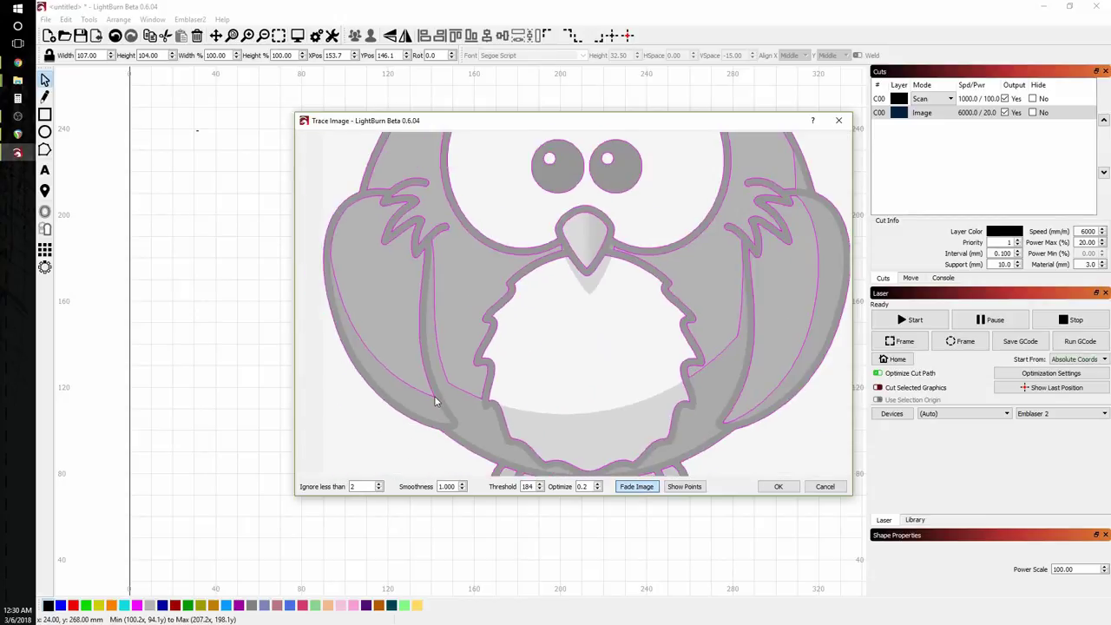
scroll(401, 327, "up", 6)
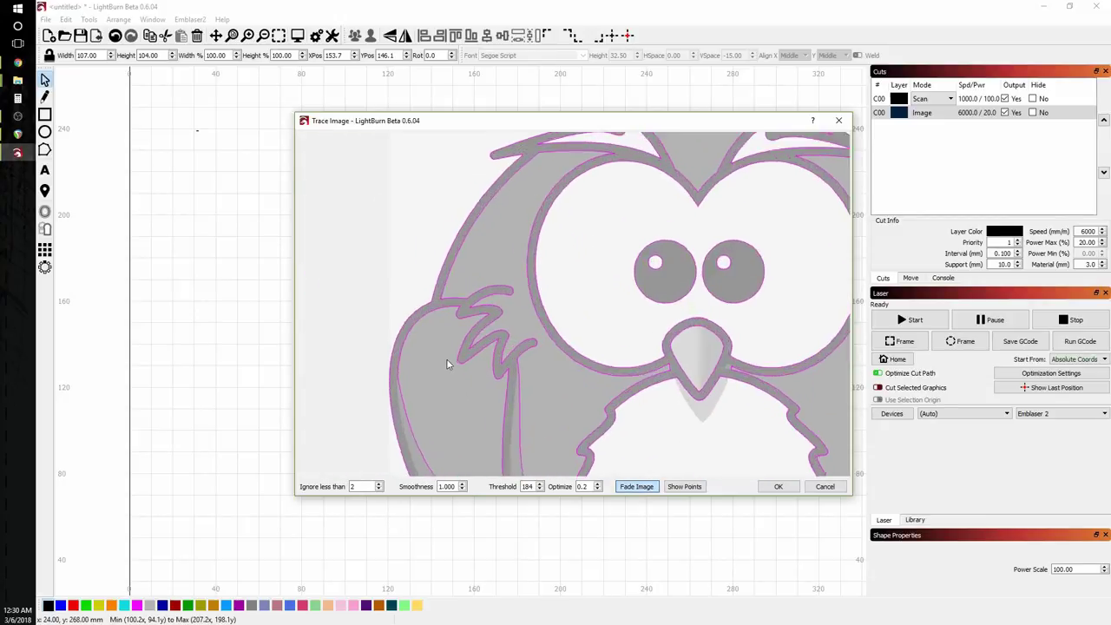
left_click_drag(556, 361, 527, 320)
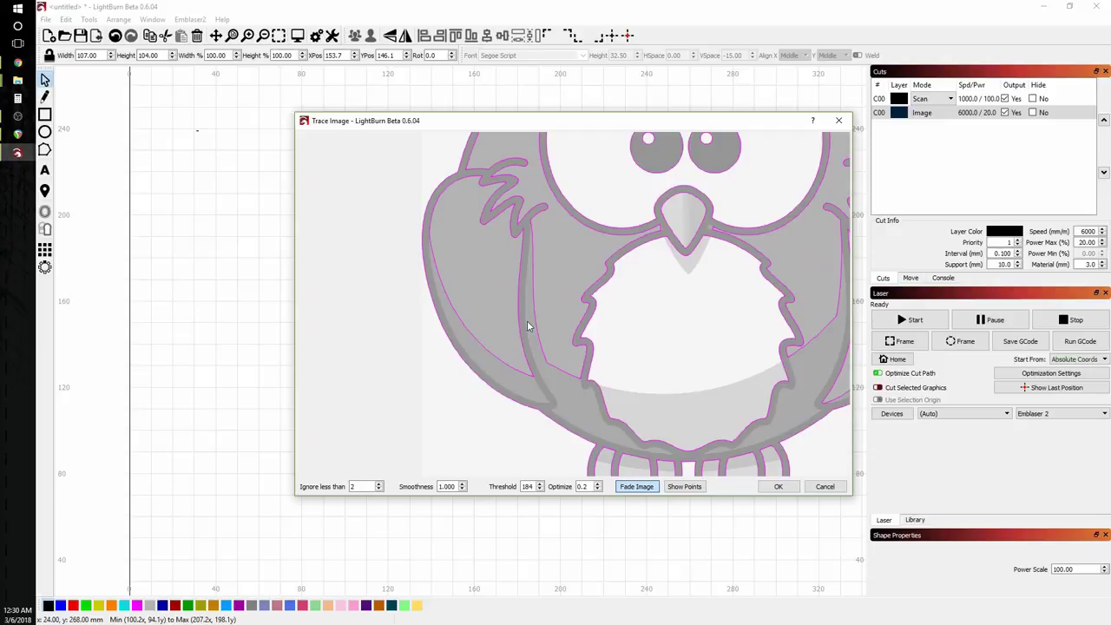
Raise the trace Threshold to 200 and center the owl's toe loops in the preview.
scroll(512, 332, "up", 3)
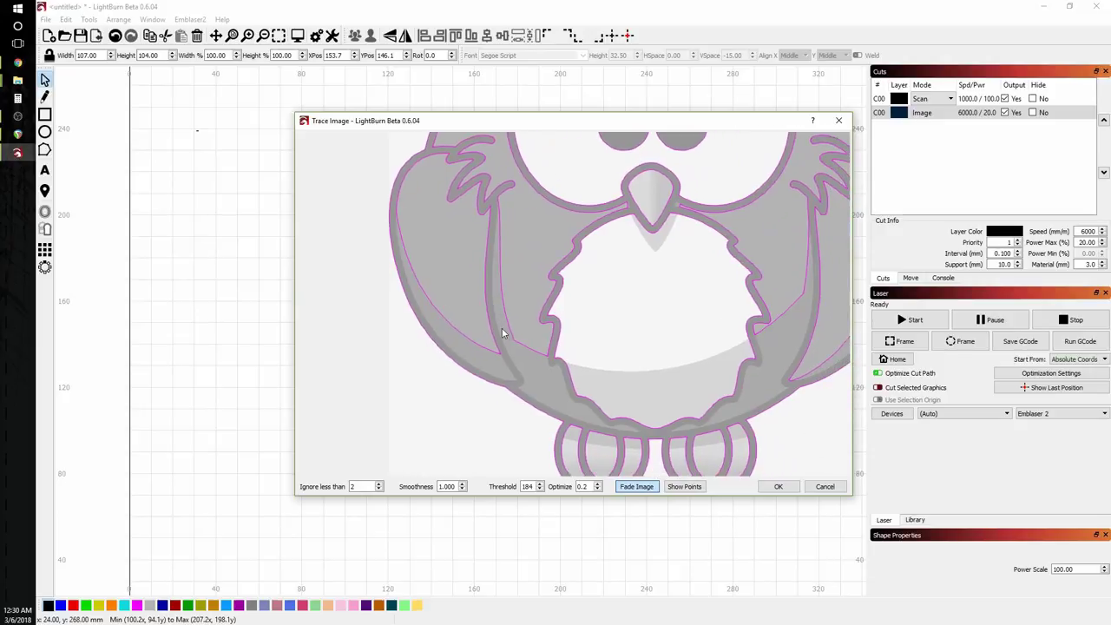
scroll(506, 330, "down", 6)
scroll(504, 372, "up", 7)
scroll(502, 373, "up", 1)
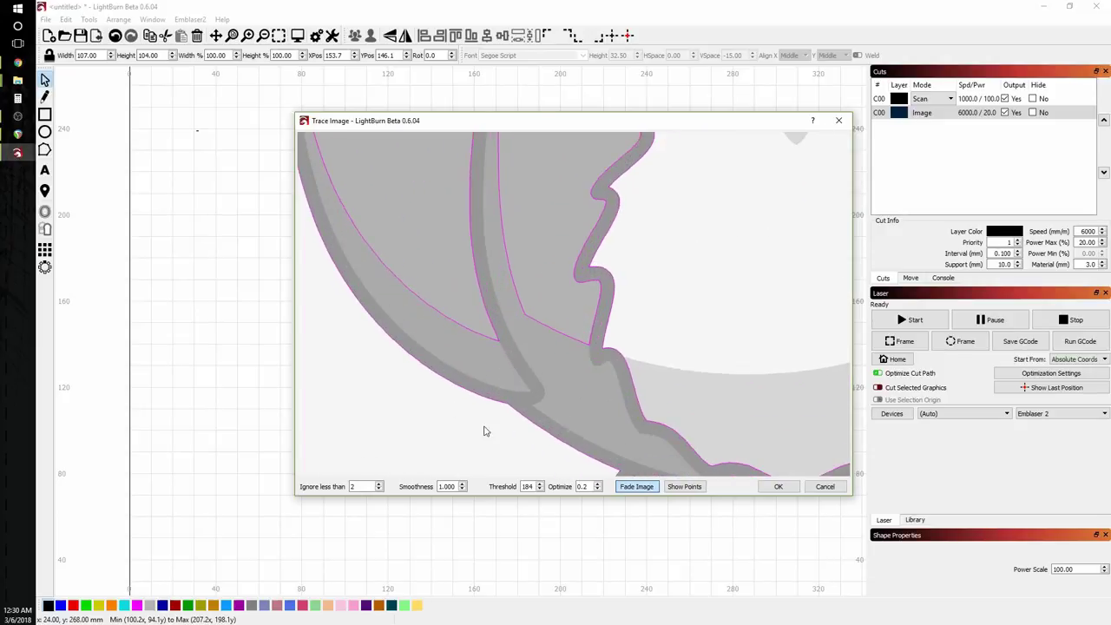
left_click(539, 488)
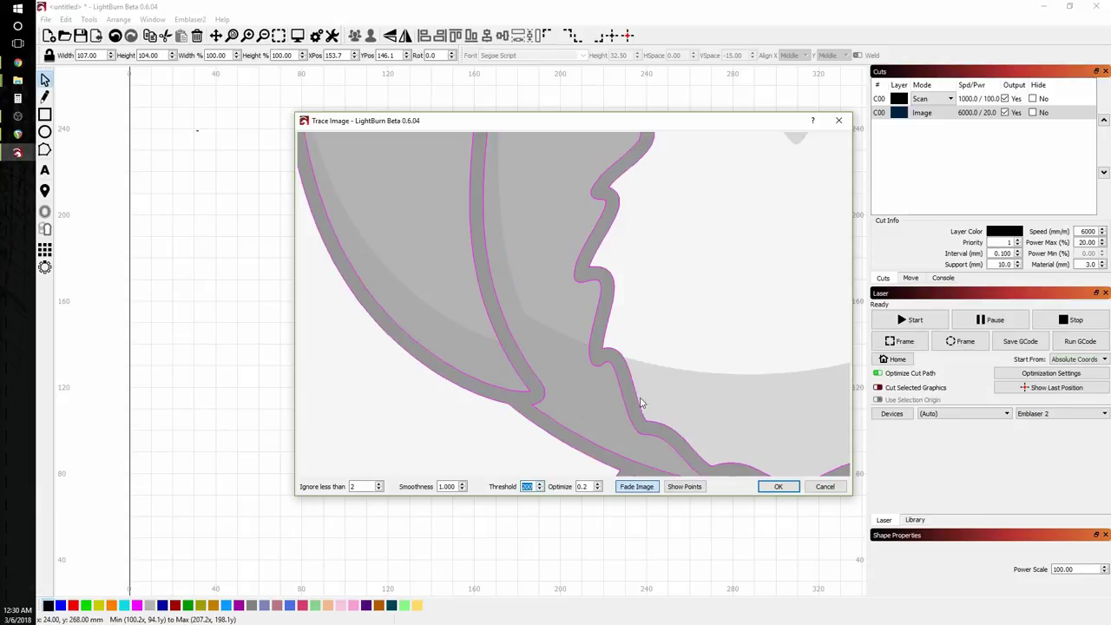
left_click_drag(640, 397, 388, 299)
mouse_move(537, 402)
left_mouse_down()
mouse_move(406, 378)
mouse_move(418, 341)
left_mouse_up()
left_click(685, 486)
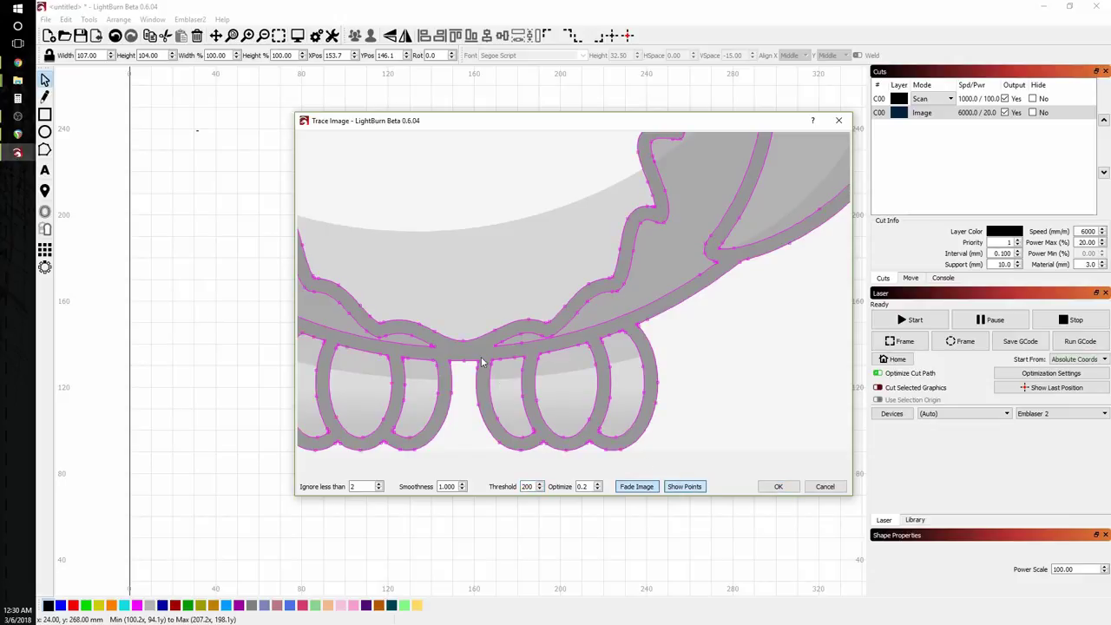
scroll(638, 300, "up", 3)
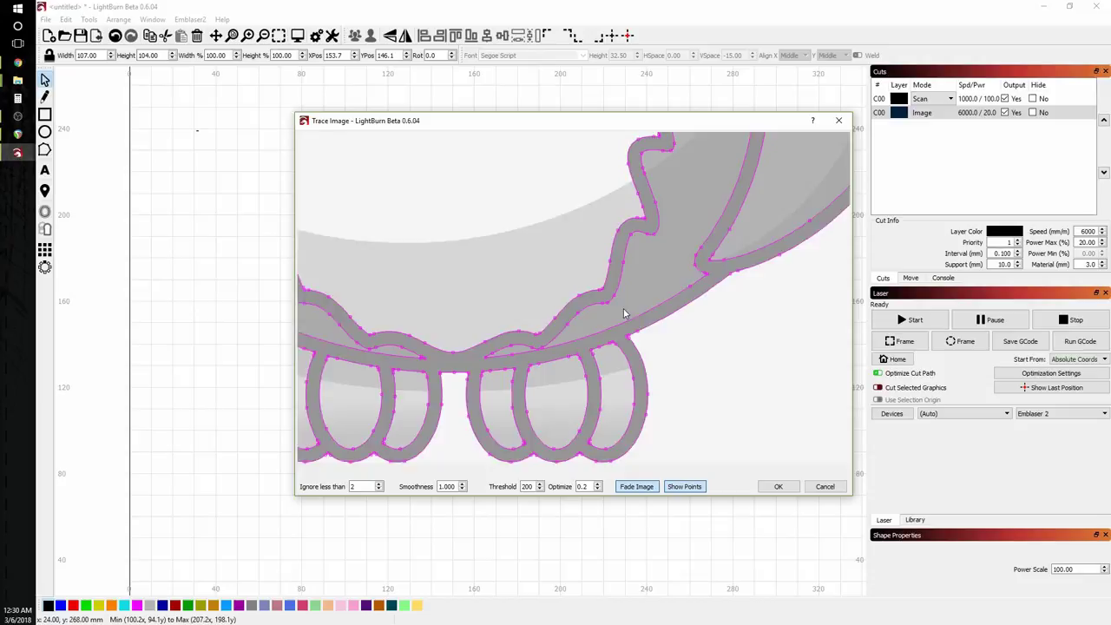
left_click_drag(638, 299, 402, 365)
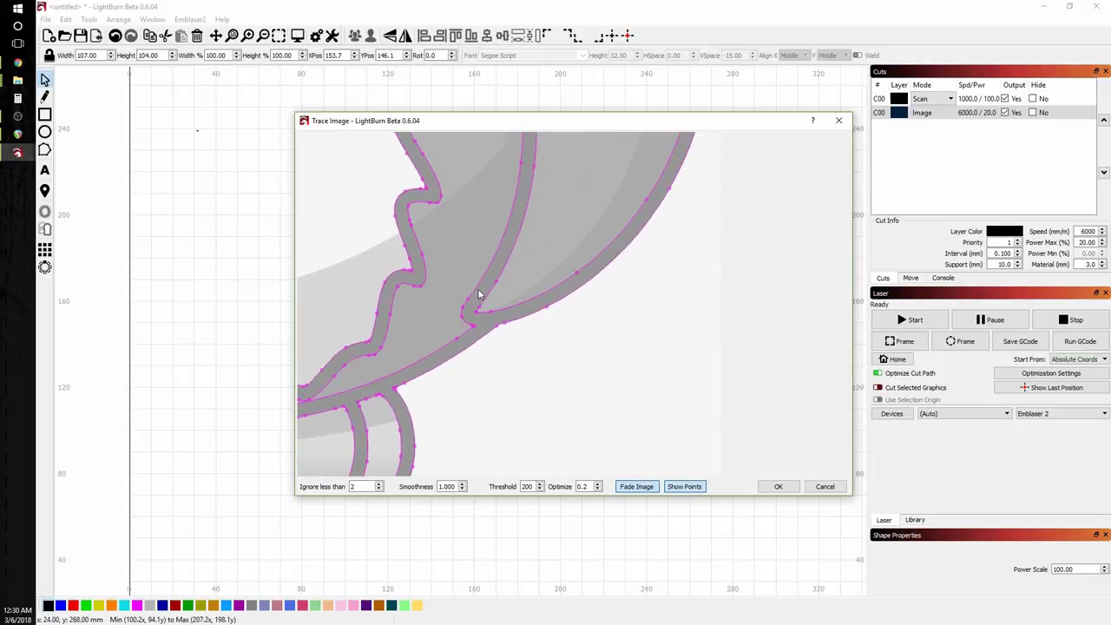
mouse_move(478, 295)
left_mouse_down()
mouse_move(518, 349)
mouse_move(679, 469)
left_mouse_up()
scroll(602, 426, "down", 4)
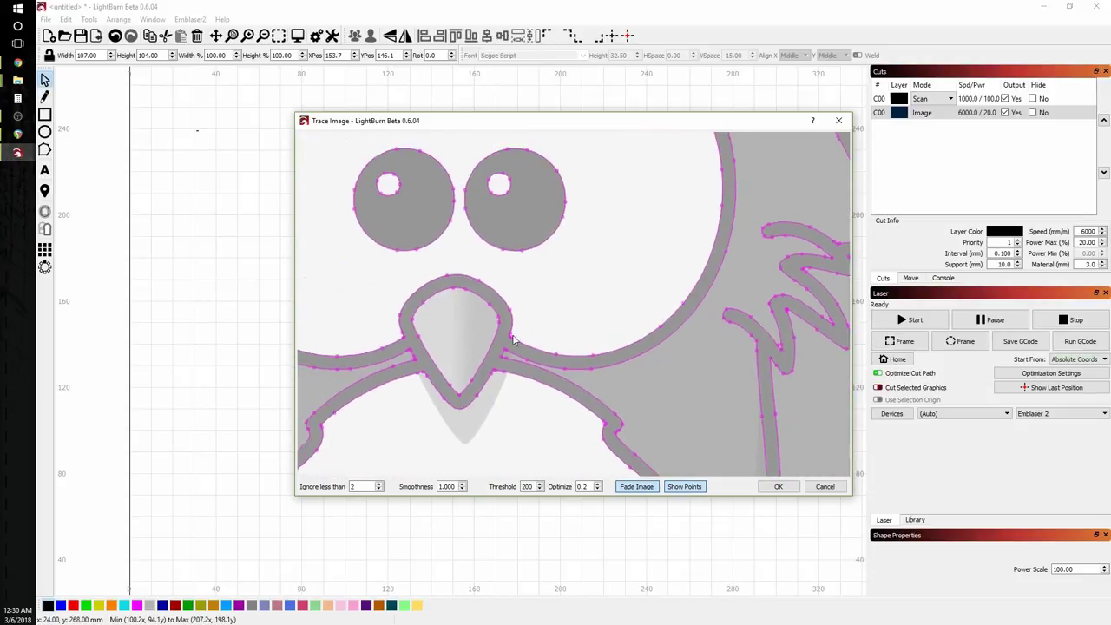
scroll(518, 431, "up", 3)
scroll(512, 424, "down", 2)
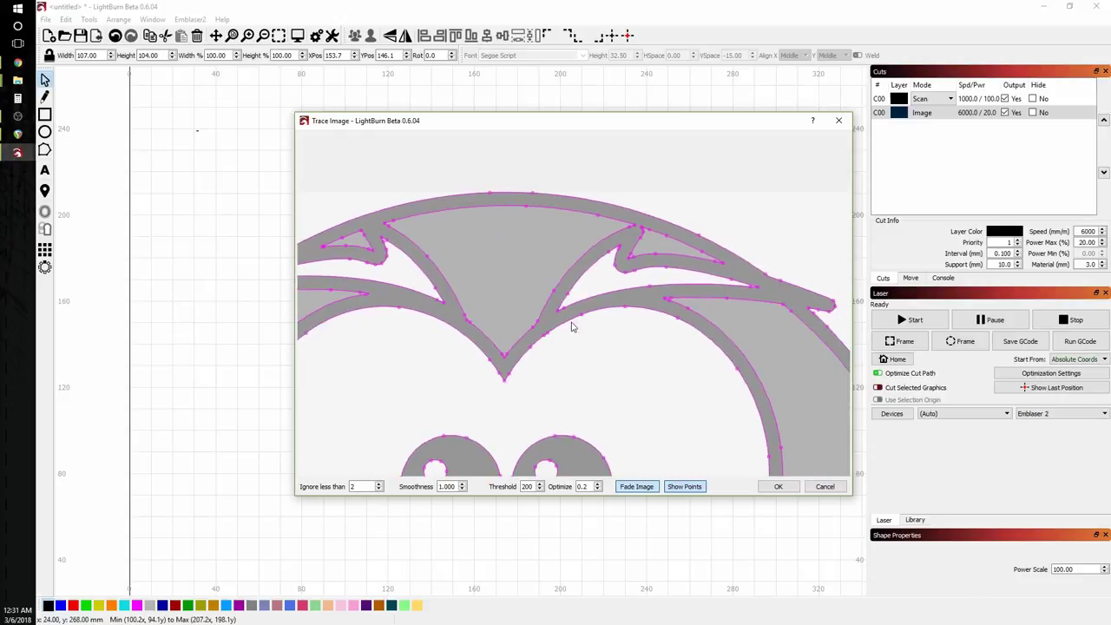
scroll(565, 257, "up", 2)
scroll(608, 278, "down", 2)
scroll(773, 233, "down", 1)
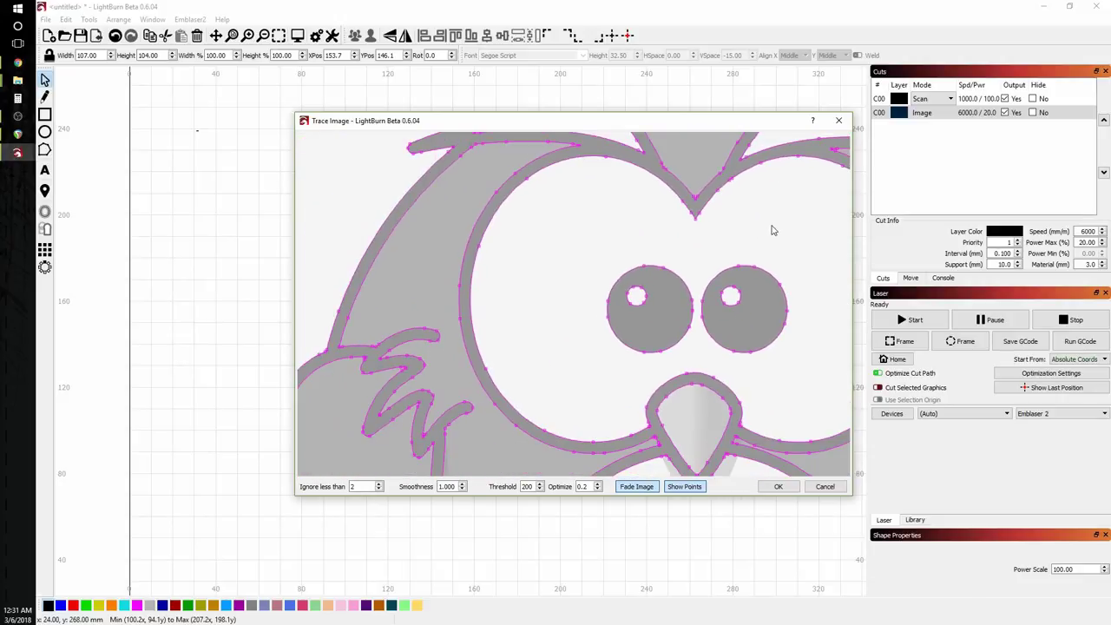
scroll(775, 286, "down", 1)
scroll(441, 468, "up", 1)
scroll(446, 452, "down", 1)
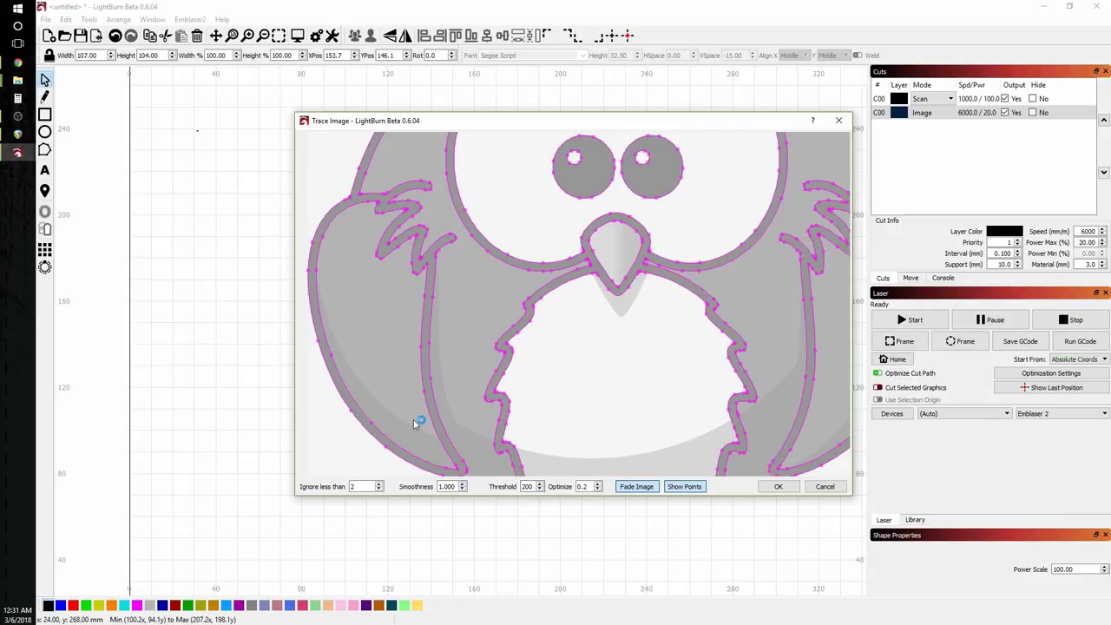
scroll(429, 391, "up", 2)
scroll(460, 408, "up", 2)
scroll(462, 413, "up", 1)
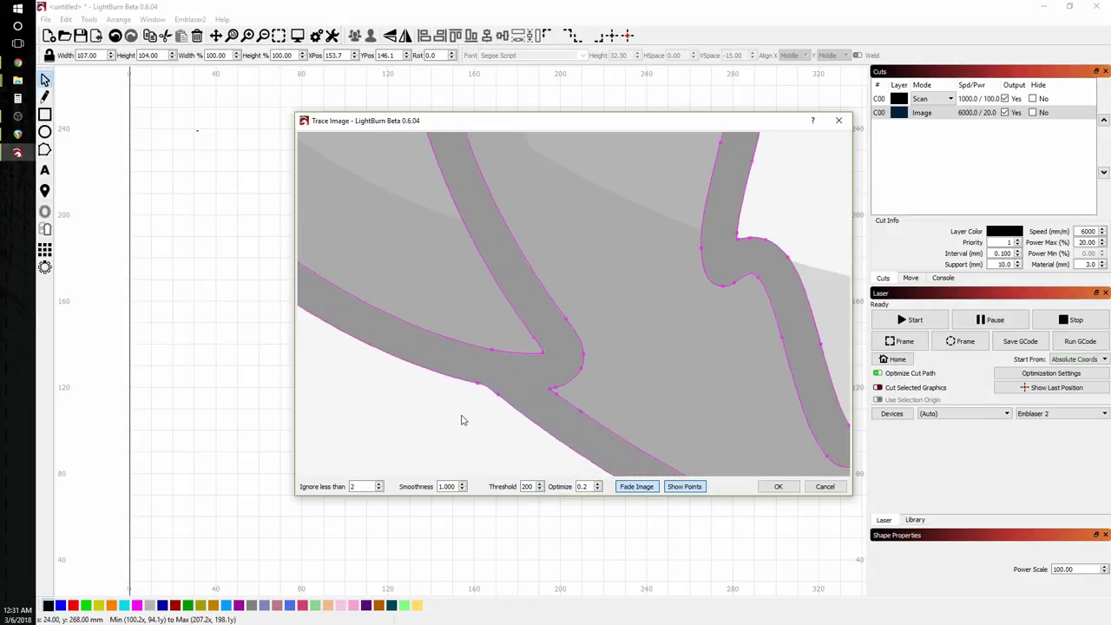
left_click(464, 488)
left_click(461, 491)
type("1")
Create the owl trace, move the outline right of the original picture, then select the picture.
left_click(769, 489)
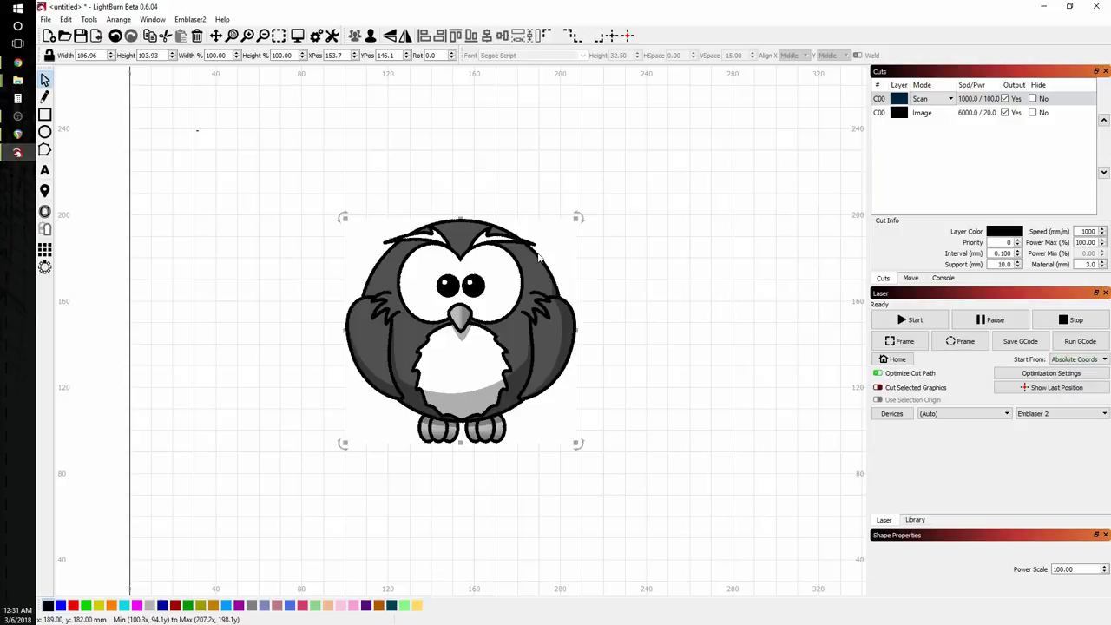
left_click_drag(538, 257, 807, 224)
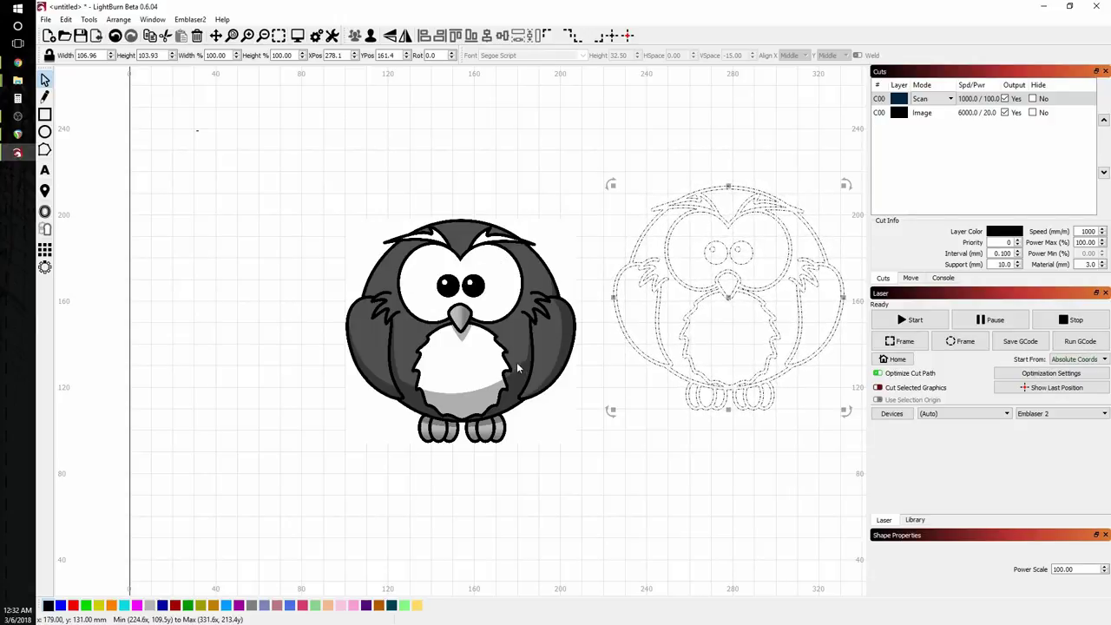
left_click(487, 195)
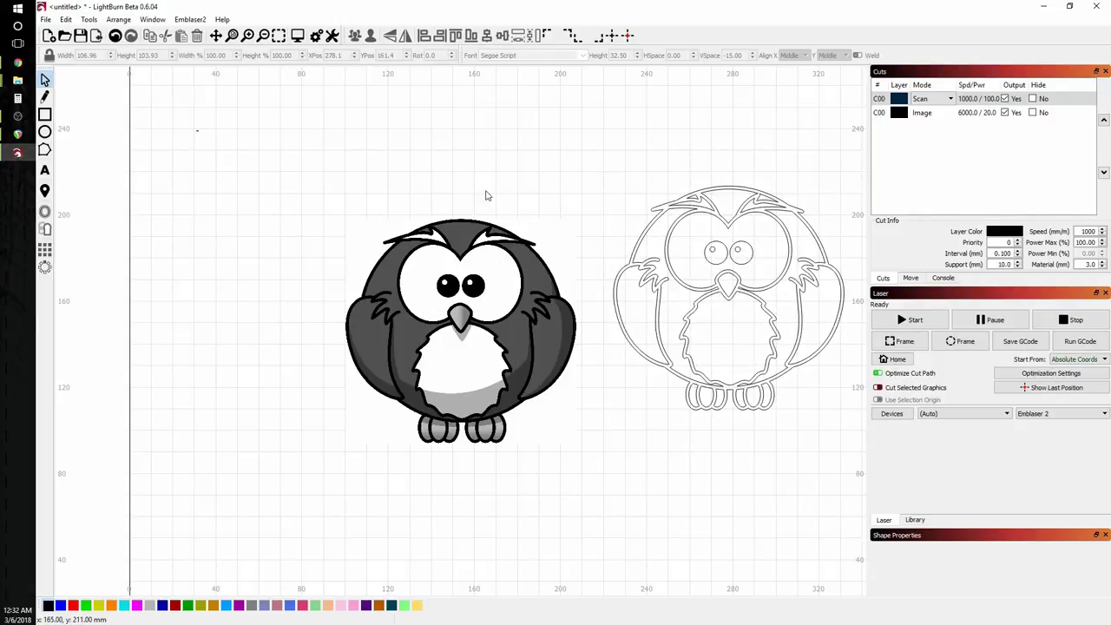
left_click(496, 258)
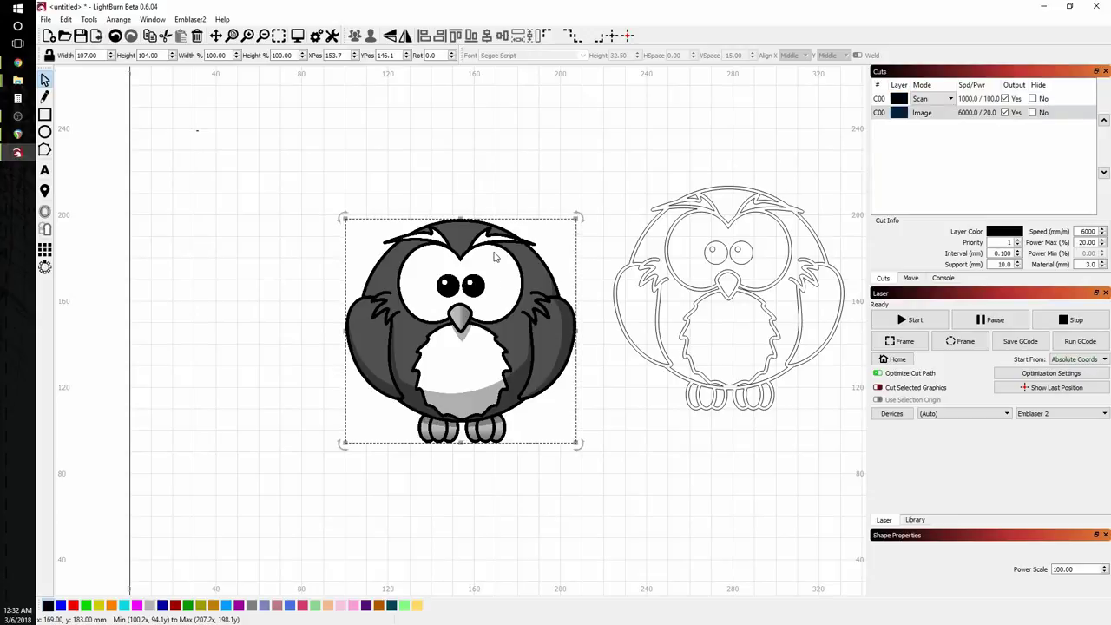
Delete the original owl picture and move the traced outline into the middle of the grid.
key("Delete")
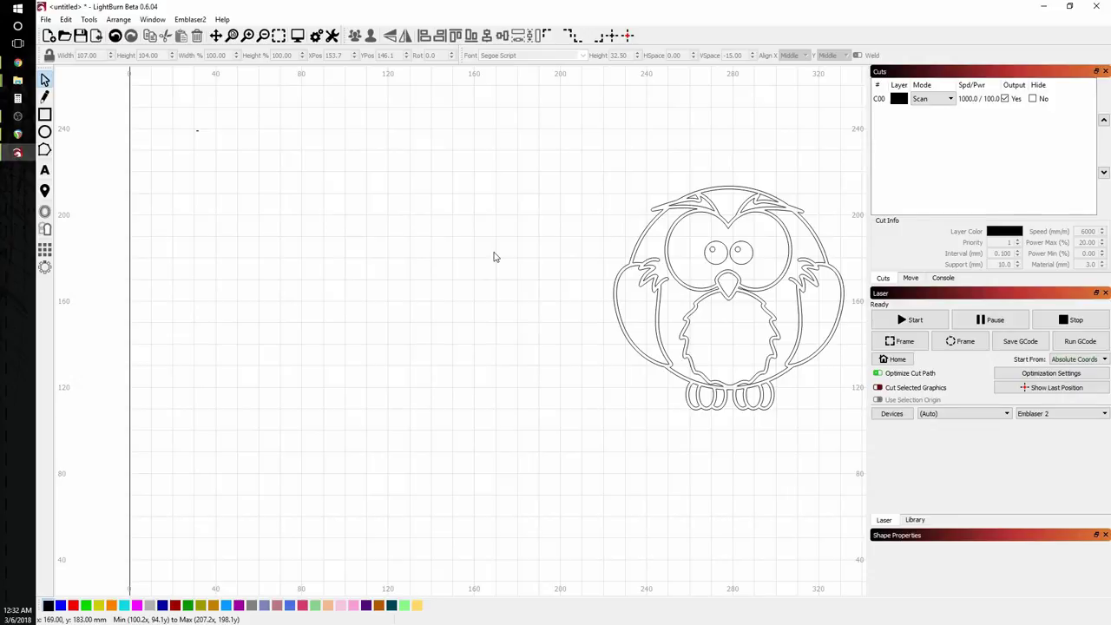
left_click(649, 286)
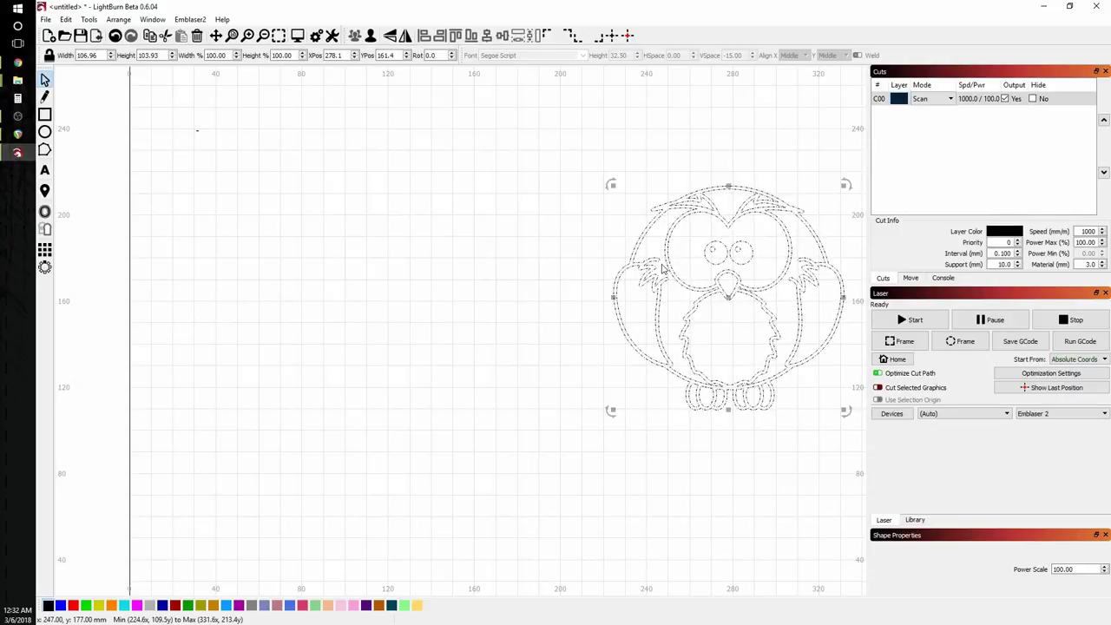
left_click_drag(675, 276, 356, 313)
left_click(443, 310)
Zoom in and check the owl outline by selecting and deselecting it.
scroll(409, 300, "up", 4)
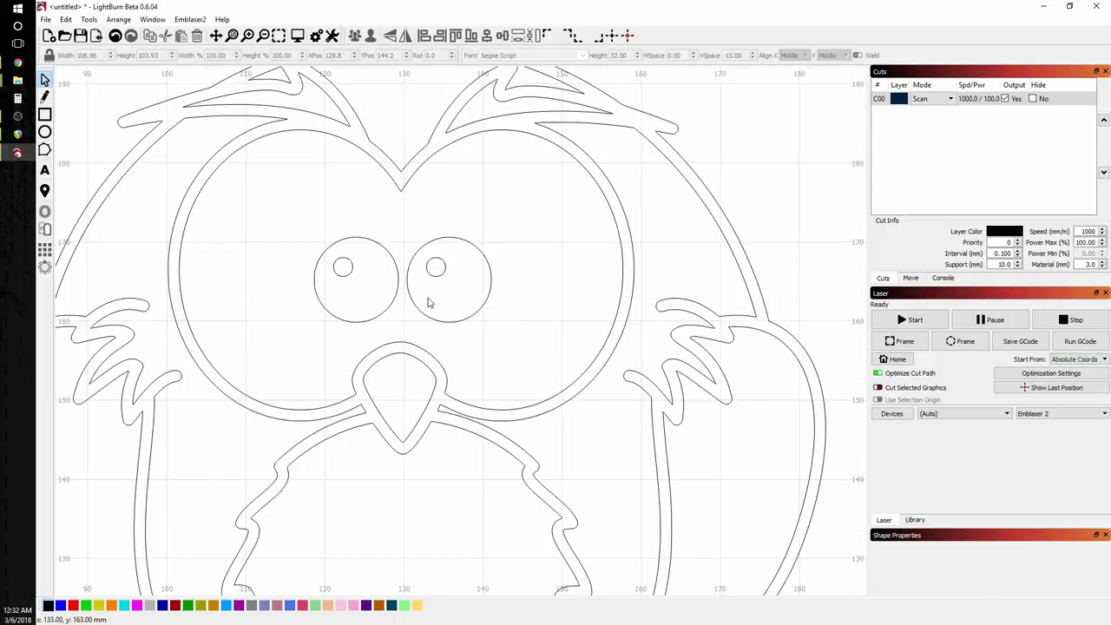
scroll(469, 348, "down", 6)
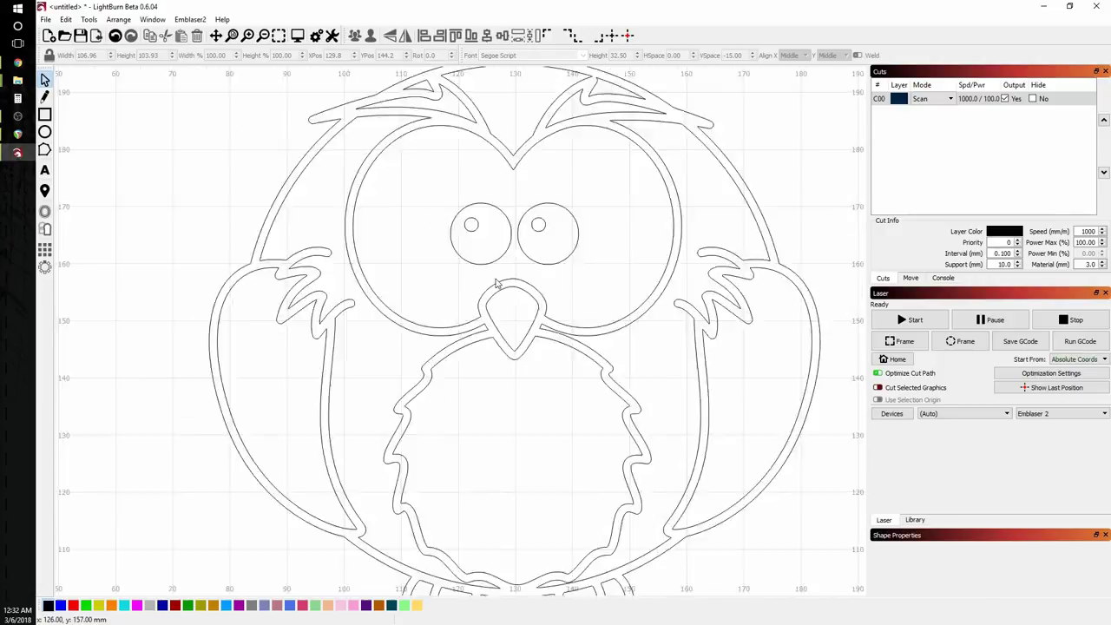
scroll(486, 286, "up", 1)
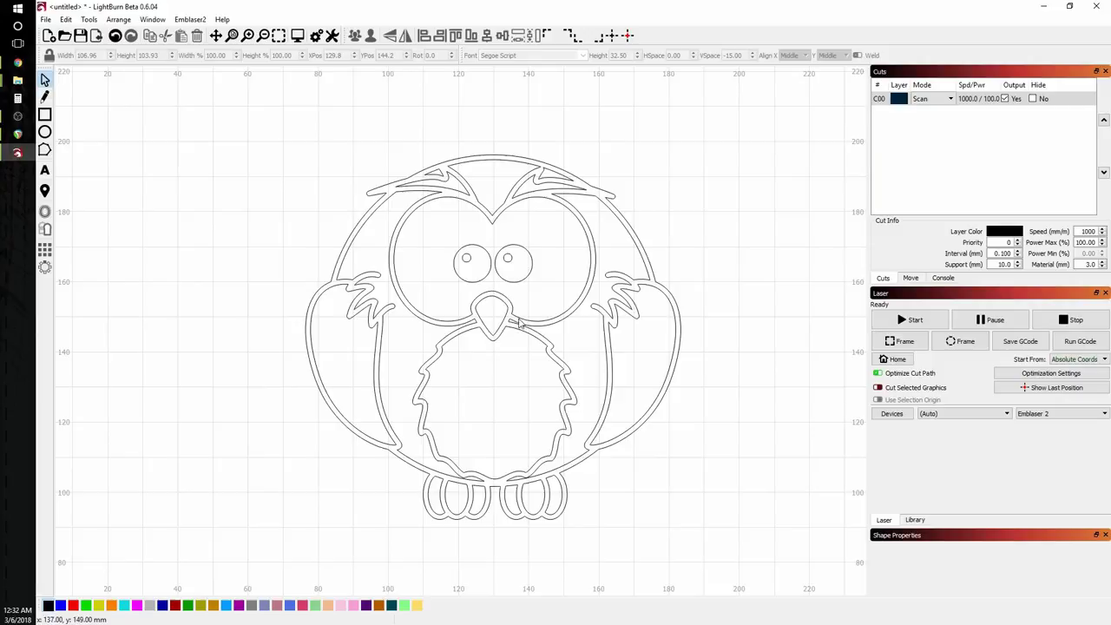
left_click(415, 322)
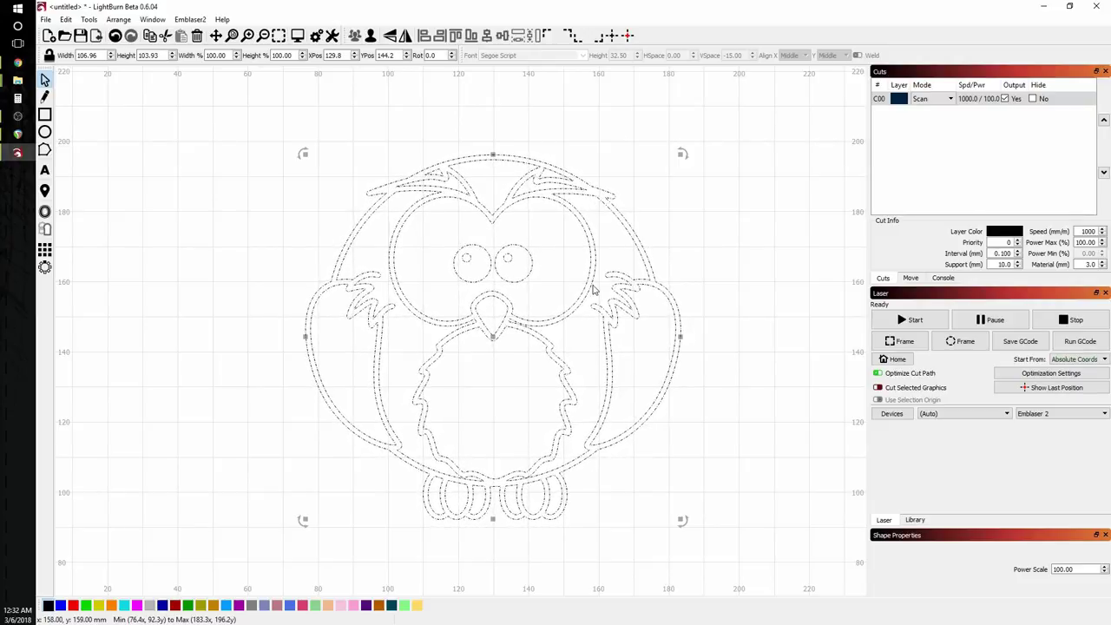
left_click(521, 132)
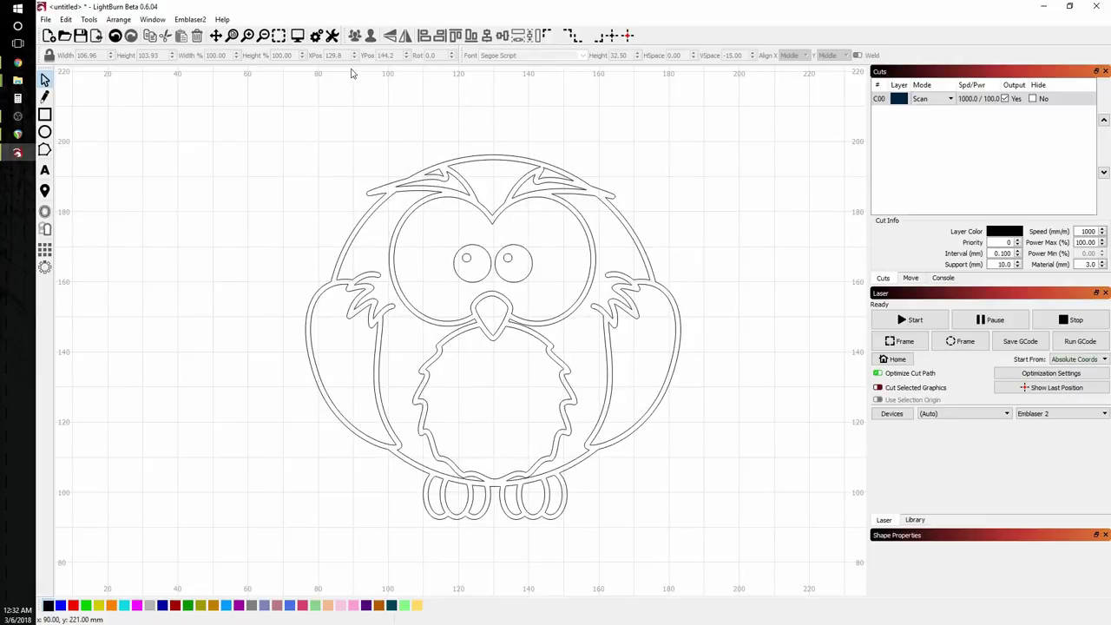
left_click(424, 170)
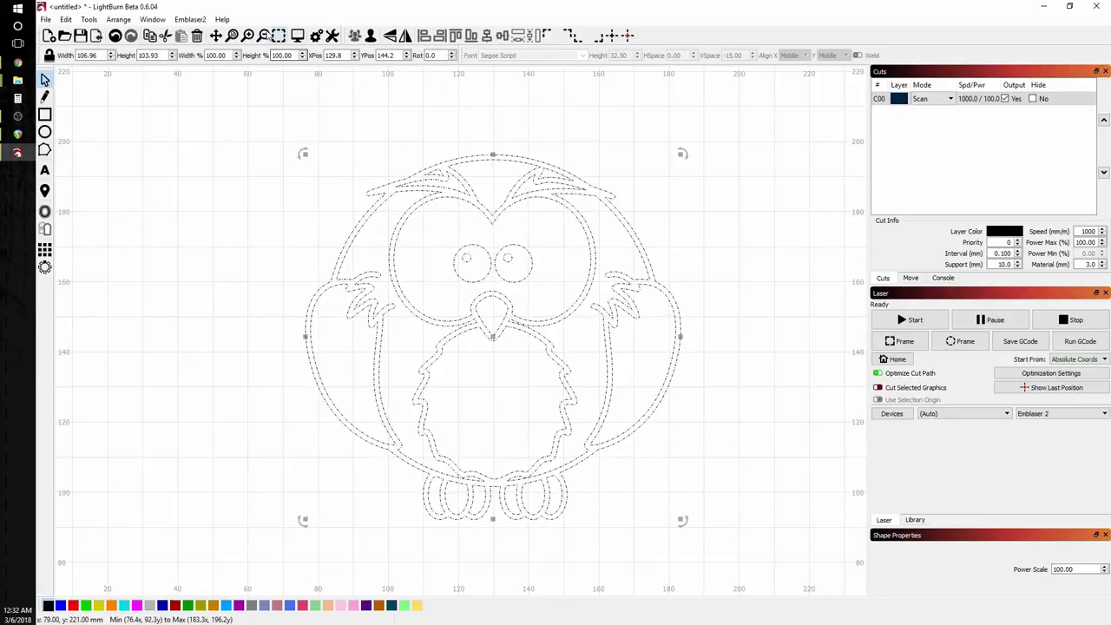
left_click(364, 131)
left_click(297, 37)
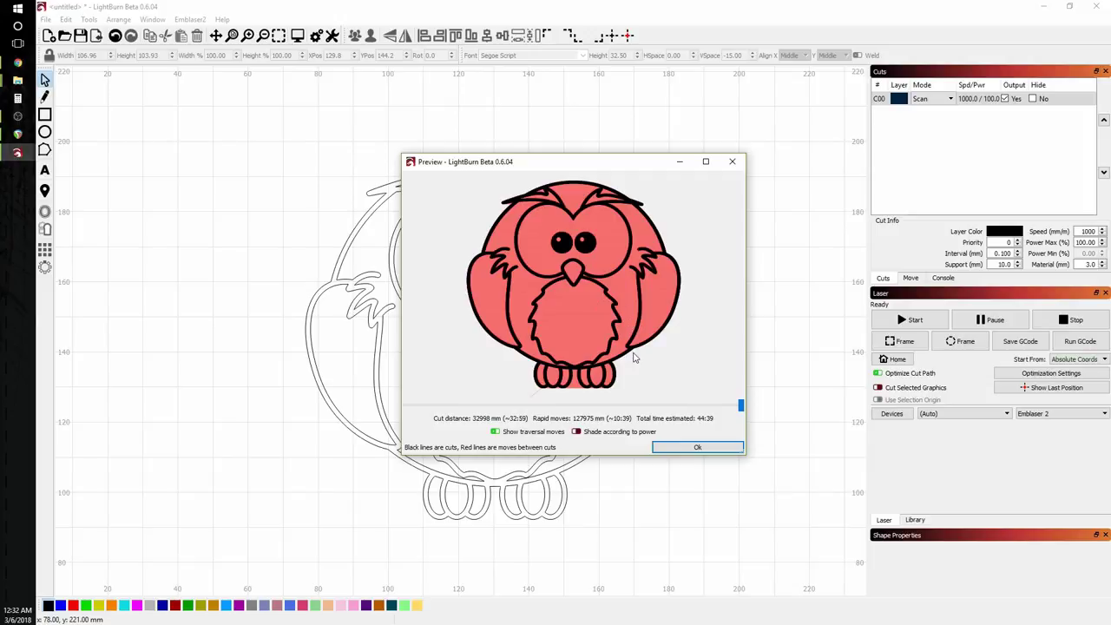
scroll(629, 317, "up", 6)
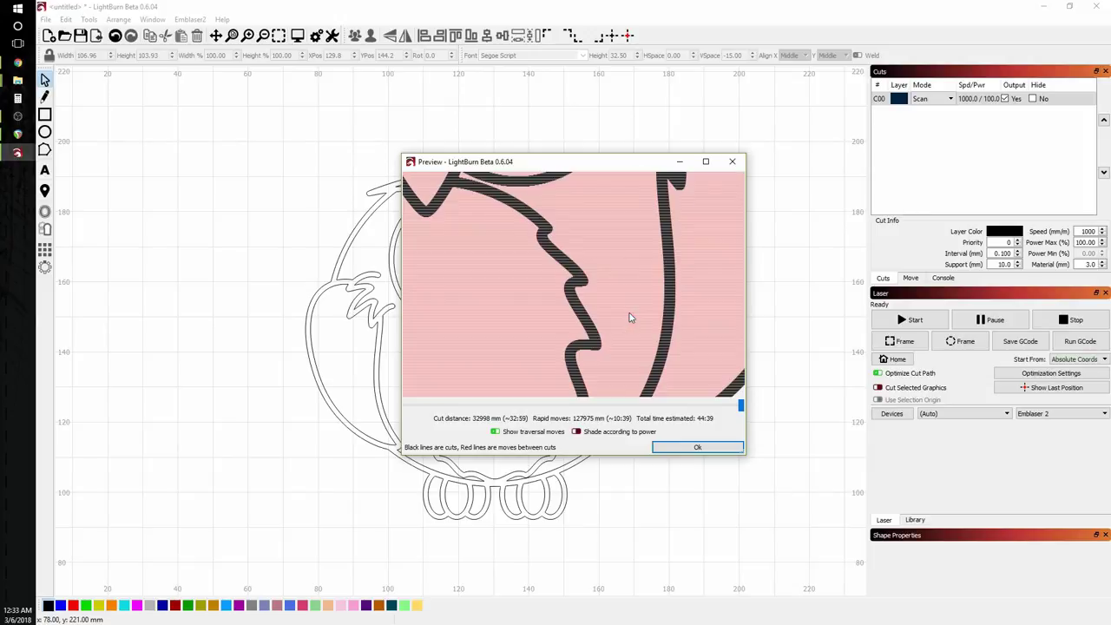
scroll(499, 319, "down", 7)
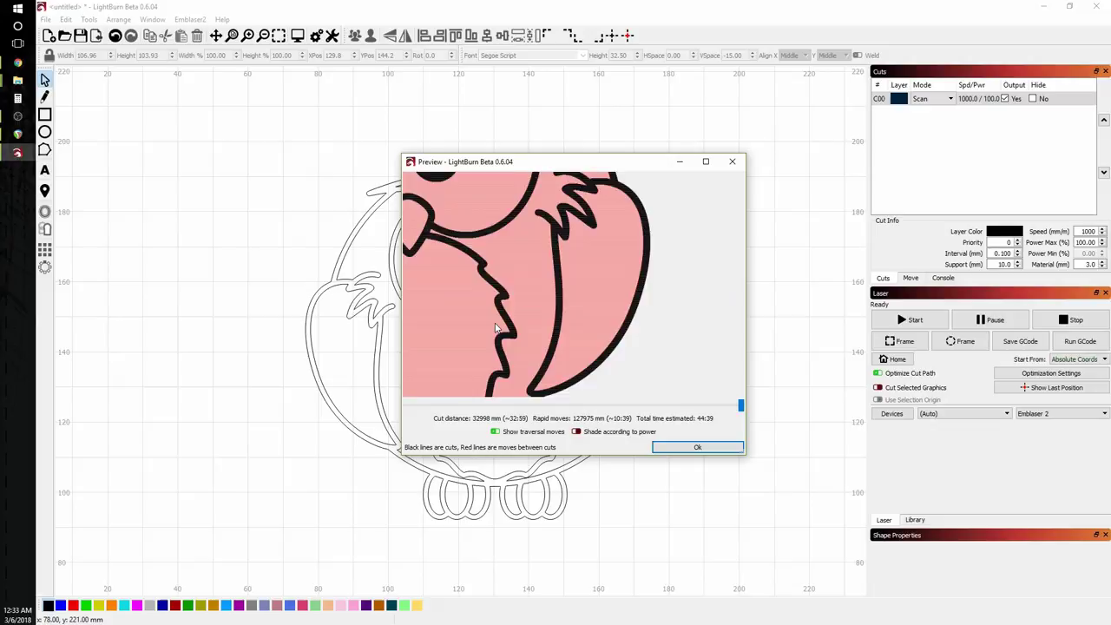
scroll(593, 319, "down", 3)
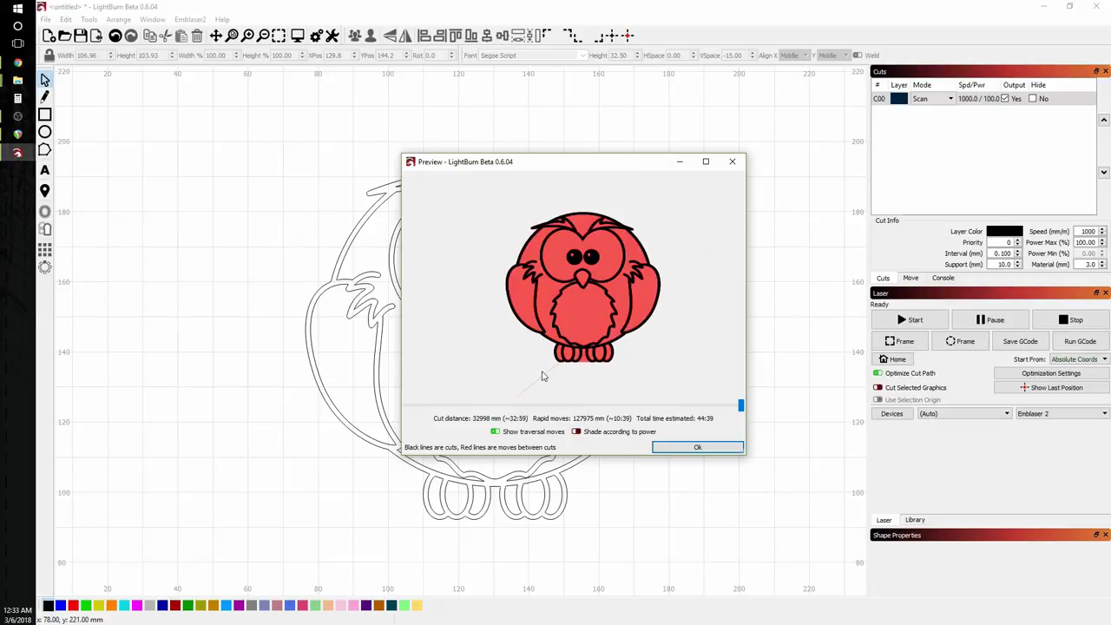
scroll(571, 387, "up", 4)
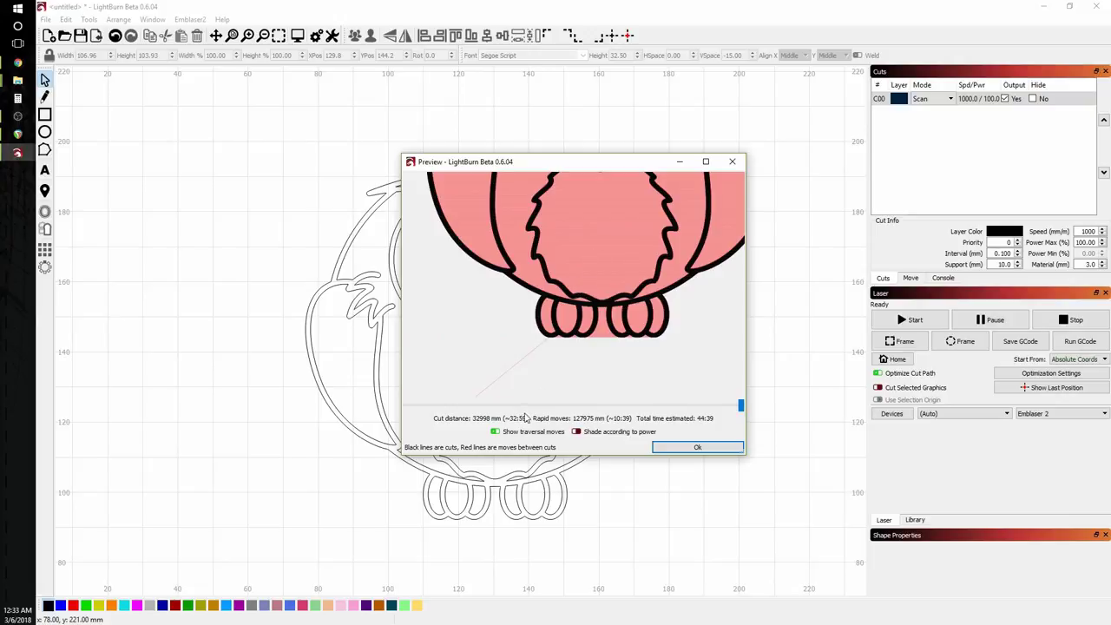
left_click(495, 432)
scroll(543, 365, "down", 1)
scroll(542, 365, "up", 2)
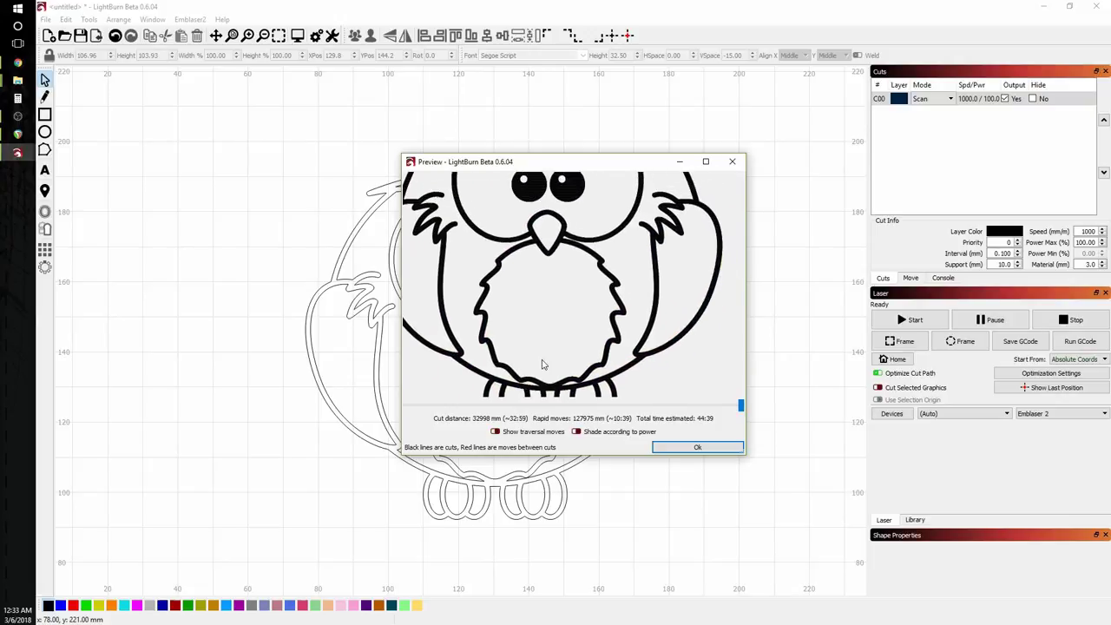
scroll(587, 343, "down", 3)
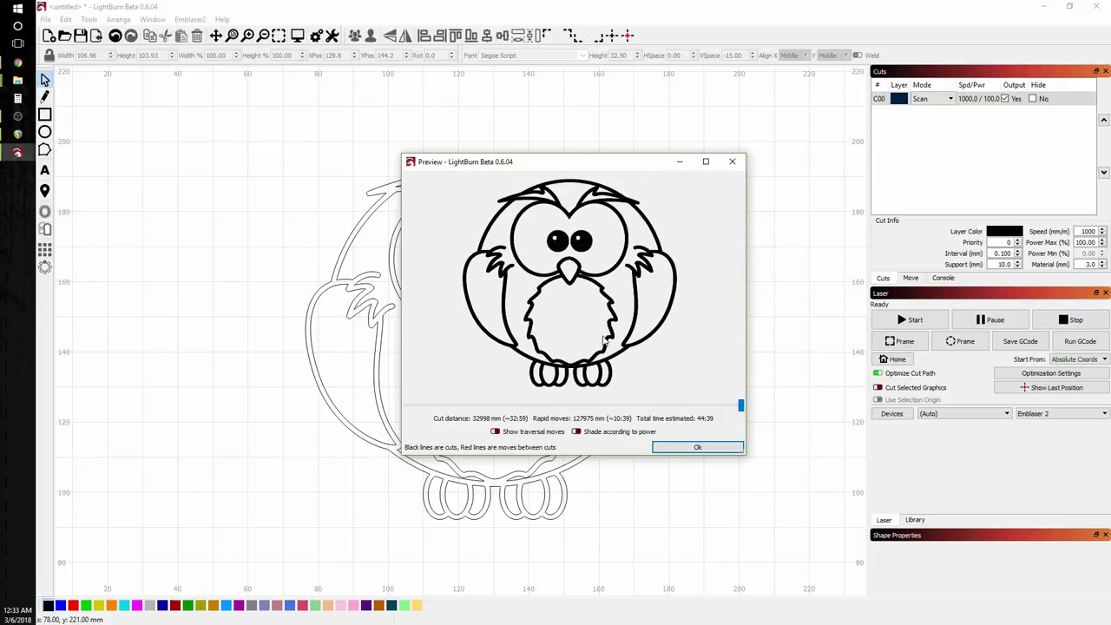
mouse_move(740, 406)
left_mouse_down()
mouse_move(414, 408)
mouse_move(740, 408)
mouse_move(415, 410)
mouse_move(725, 416)
mouse_move(745, 406)
left_mouse_up()
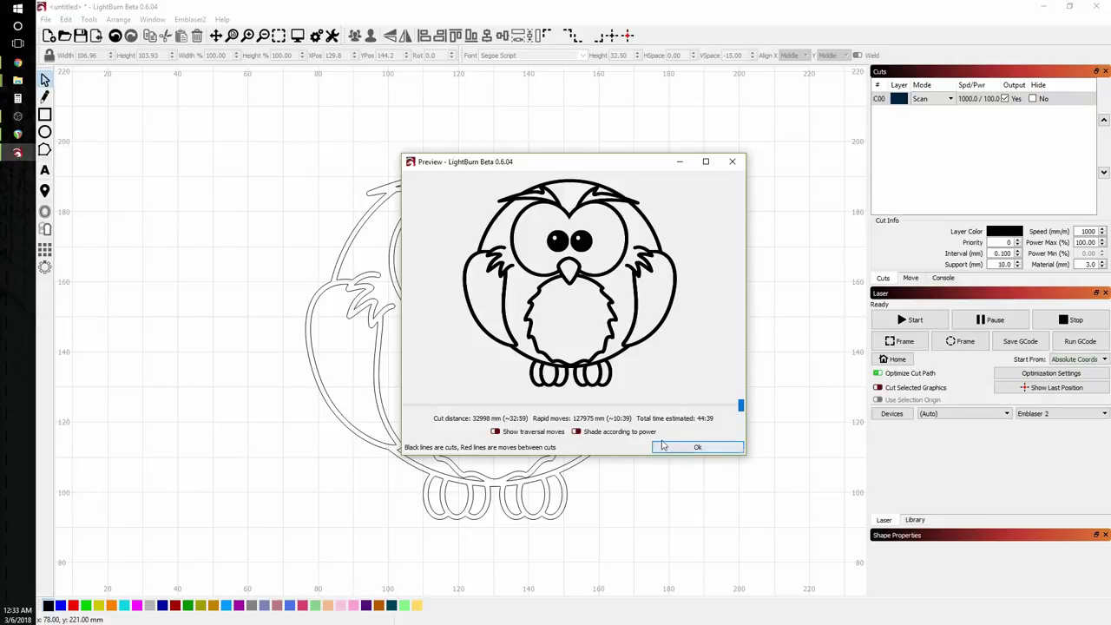
Close the cut preview and delete all the owl shapes.
left_click(700, 448)
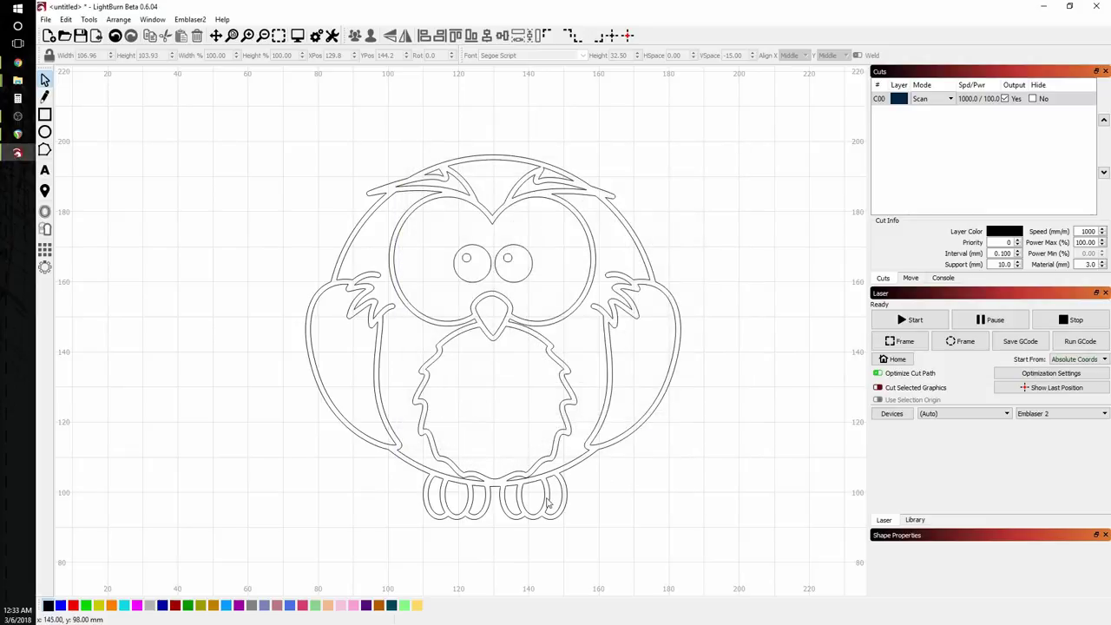
left_click_drag(632, 512, 458, 400)
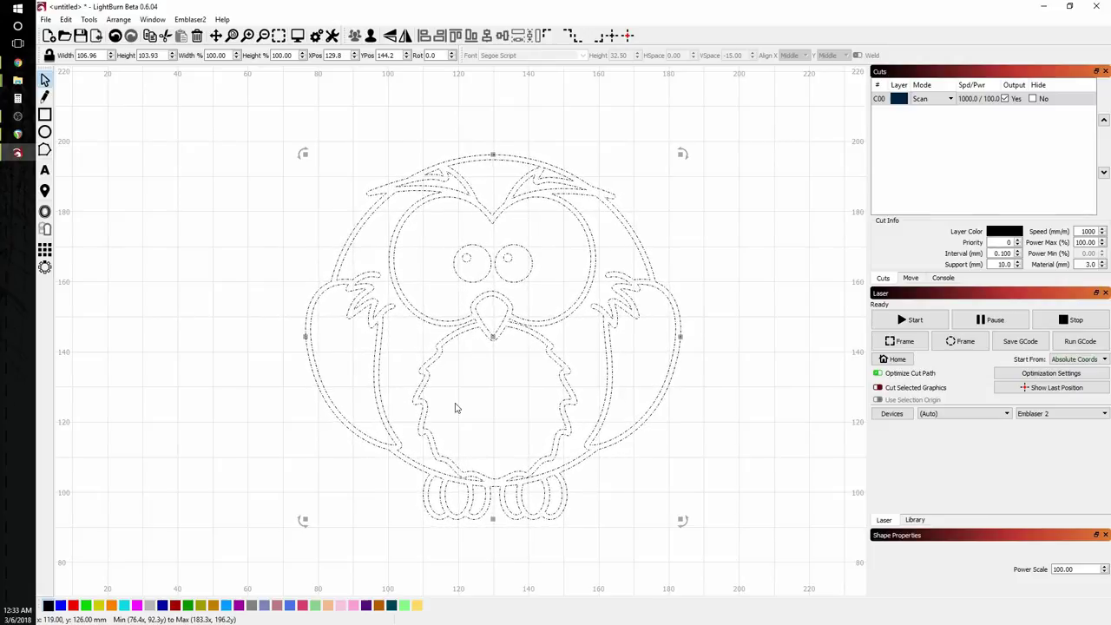
key("Delete")
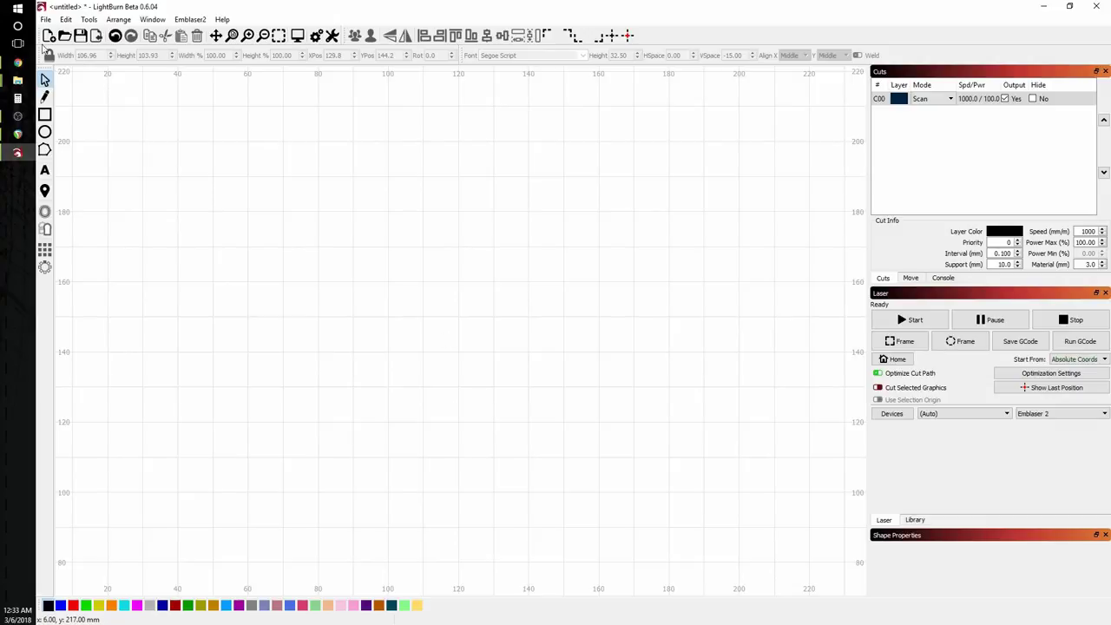
Import the walrus-silhouette and butterfly image files together.
left_click(96, 36)
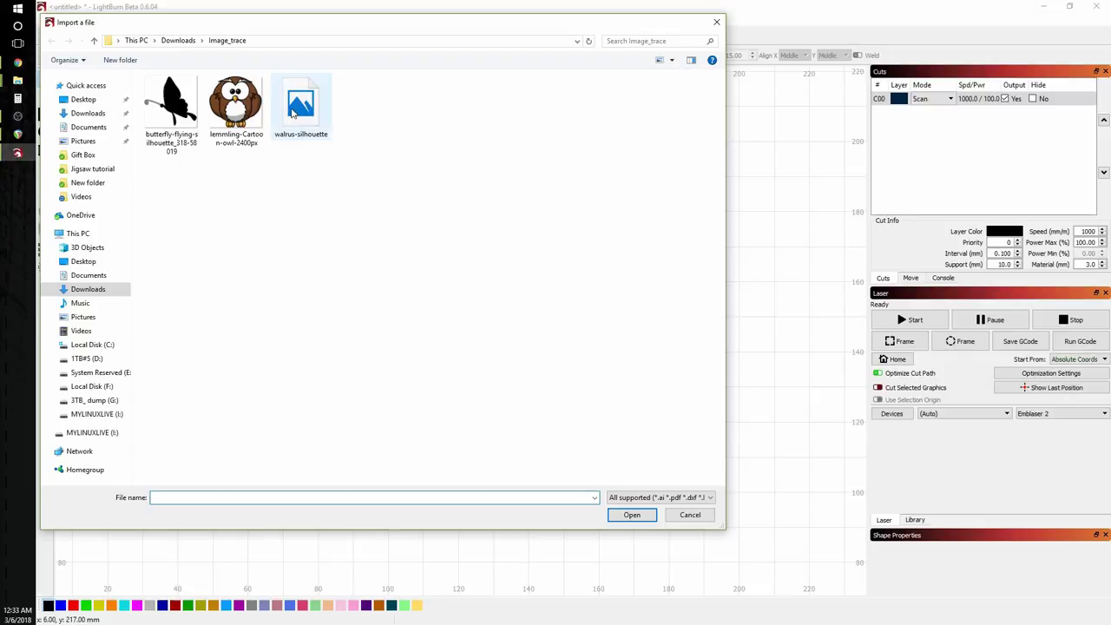
left_click(292, 113)
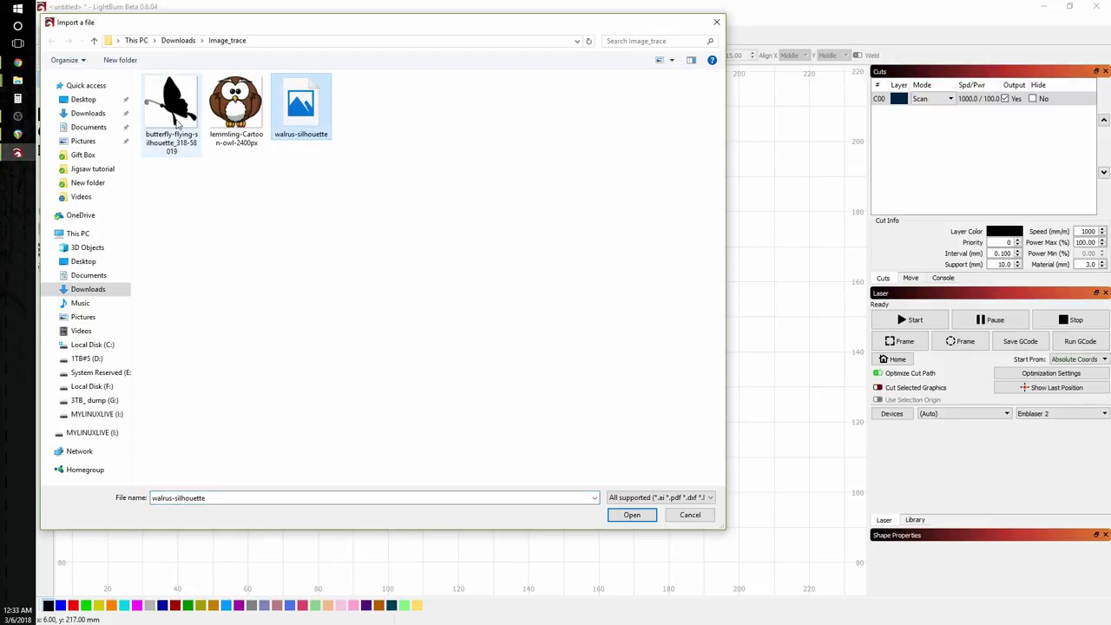
left_click(178, 126, "ctrl")
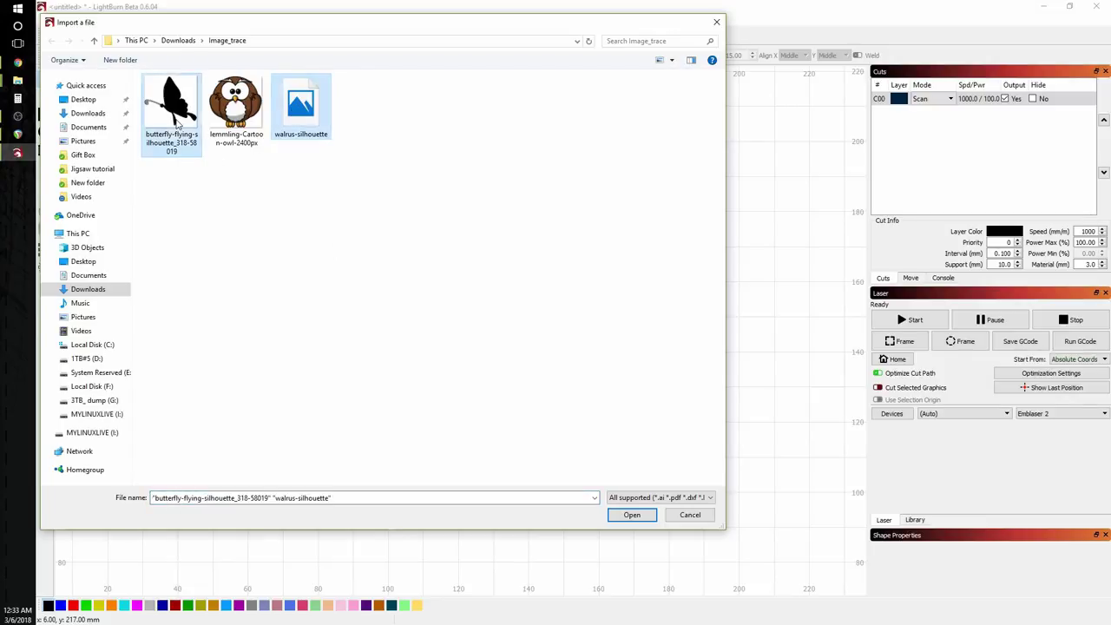
left_click(640, 519)
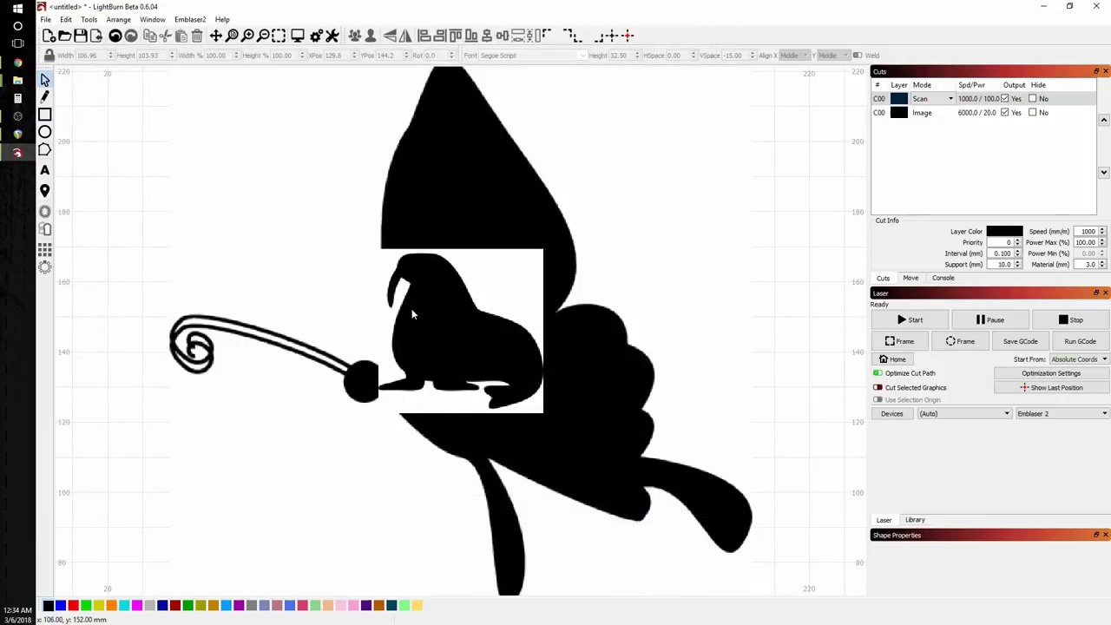
Move the 47 by 47 mm walrus image to the right of the butterfly and select it.
scroll(399, 356, "down", 3)
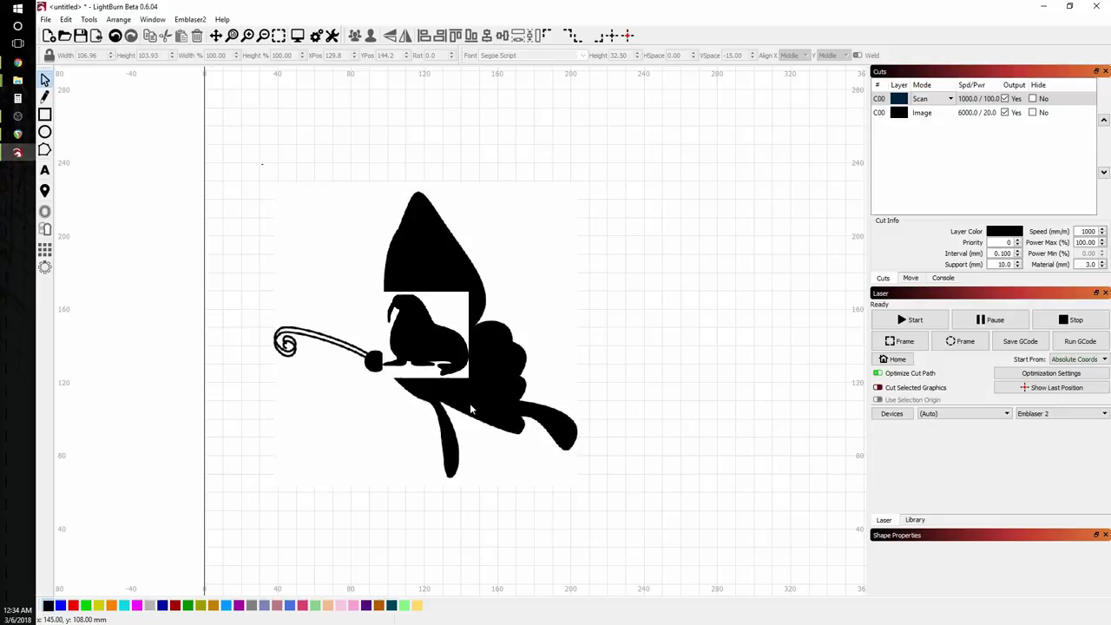
scroll(295, 366, "up", 1)
left_click_drag(295, 366, 563, 358)
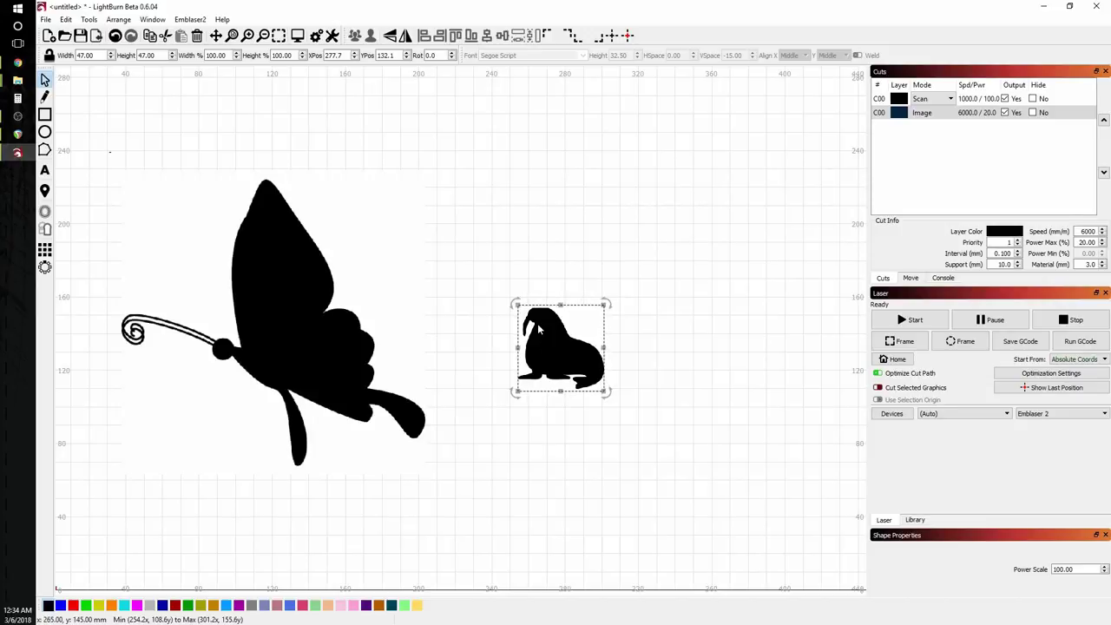
left_click(499, 376)
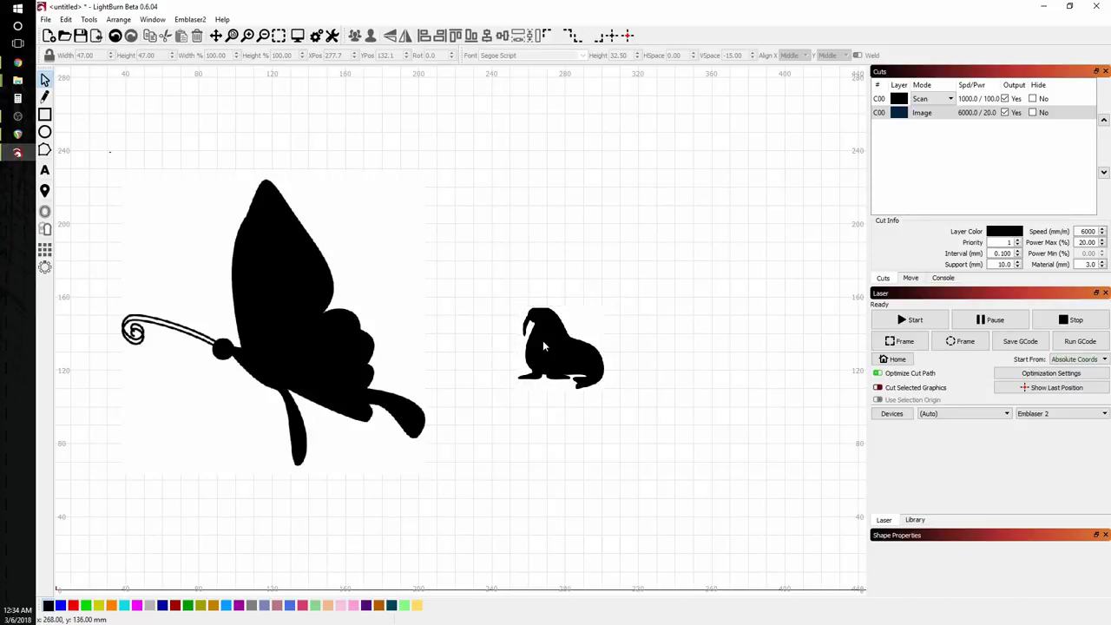
left_click(529, 360)
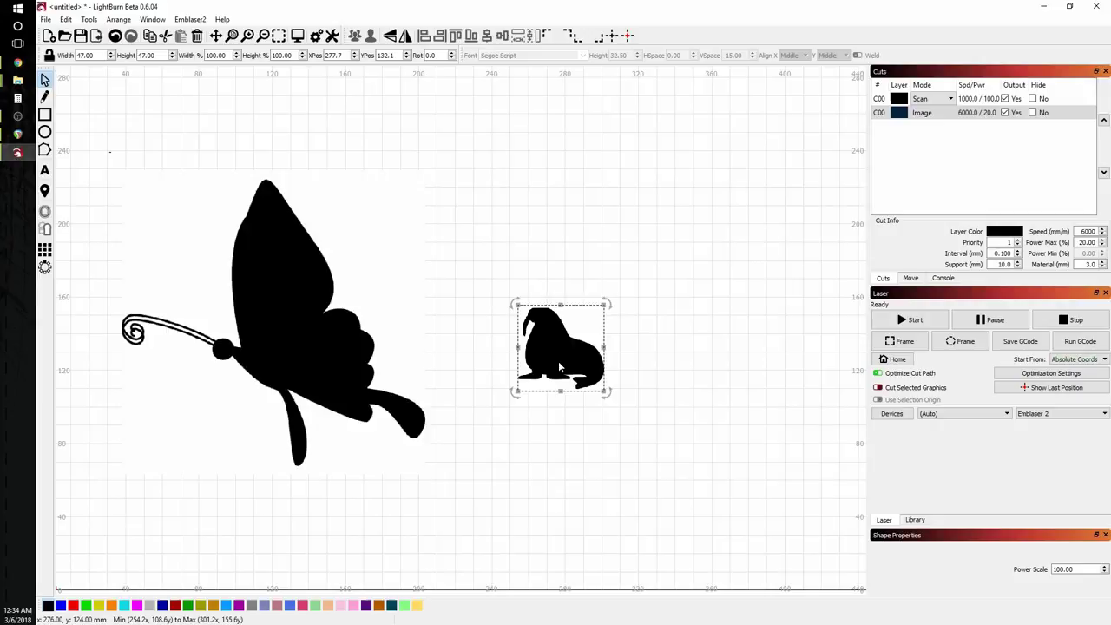
scroll(556, 356, "up", 2)
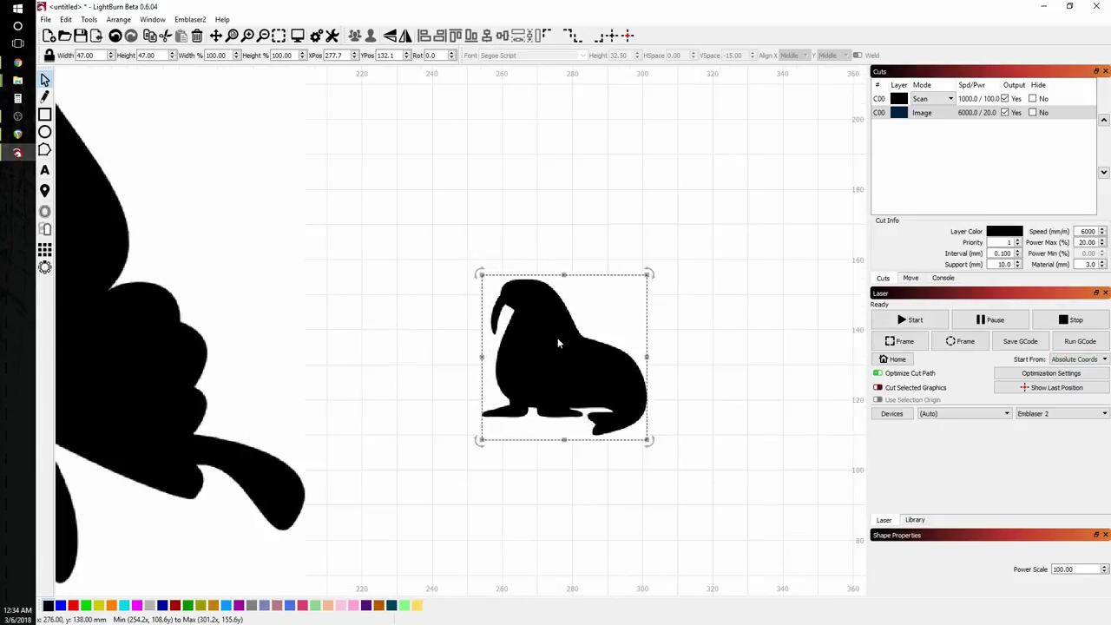
Trace the walrus image into vectors and drag the walrus bitmap off the new outline.
left_click(89, 19)
left_click(146, 136)
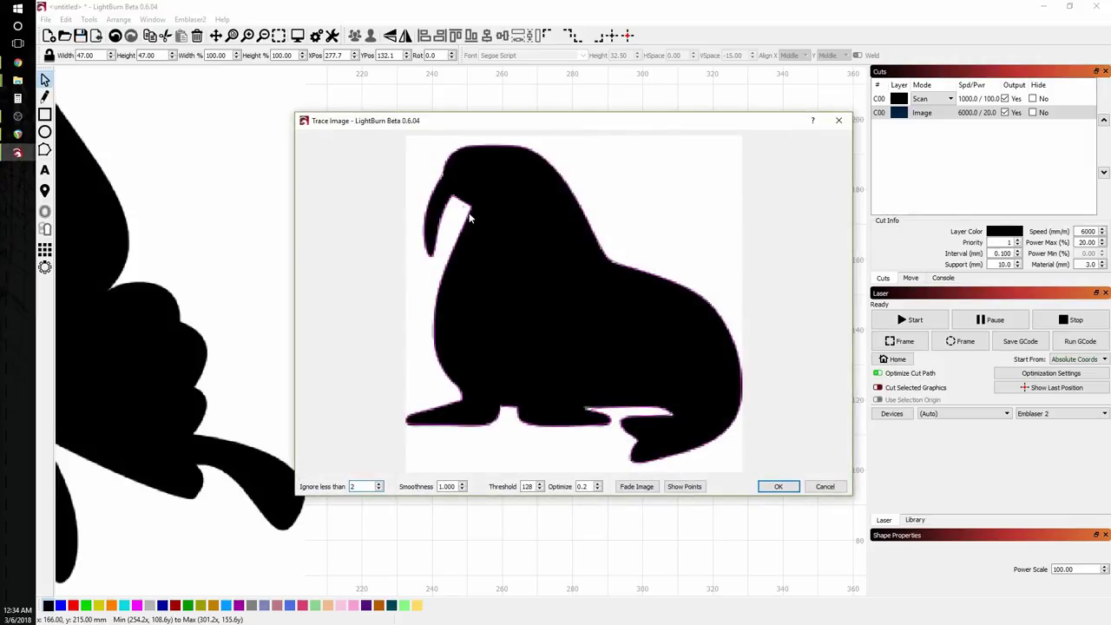
scroll(441, 179, "up", 4)
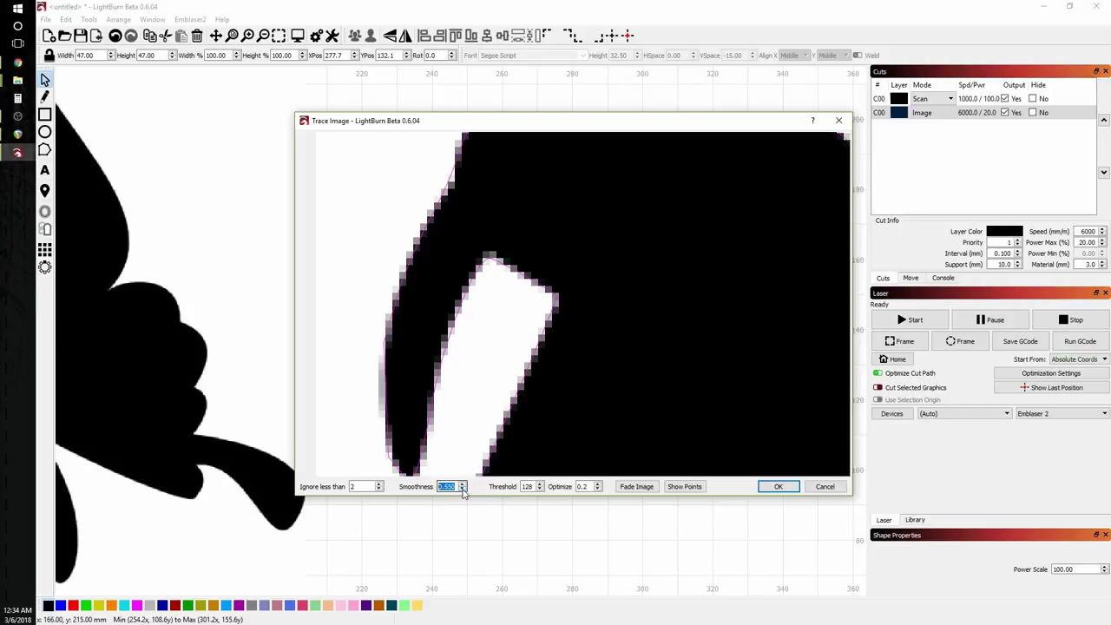
scroll(479, 397, "down", 5)
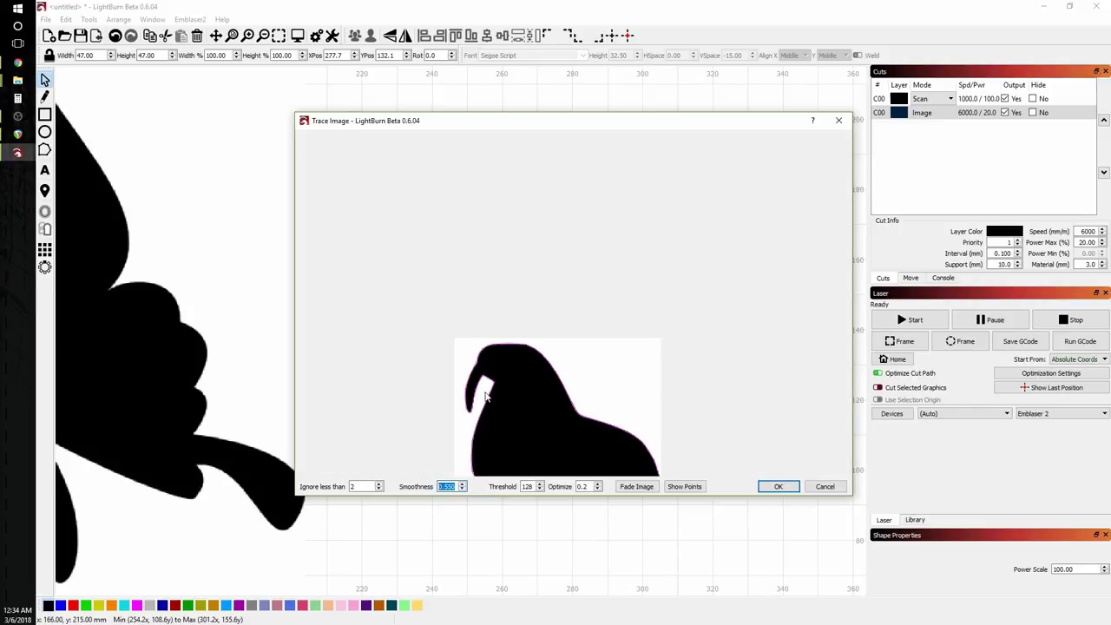
scroll(486, 396, "down", 2)
scroll(516, 433, "up", 5)
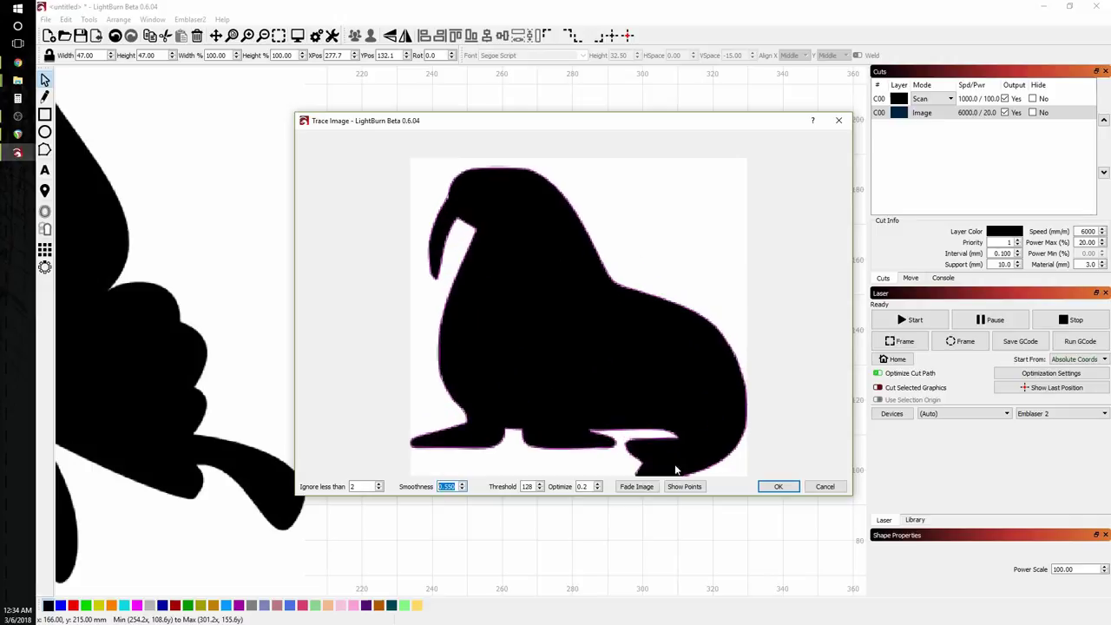
left_click(770, 488)
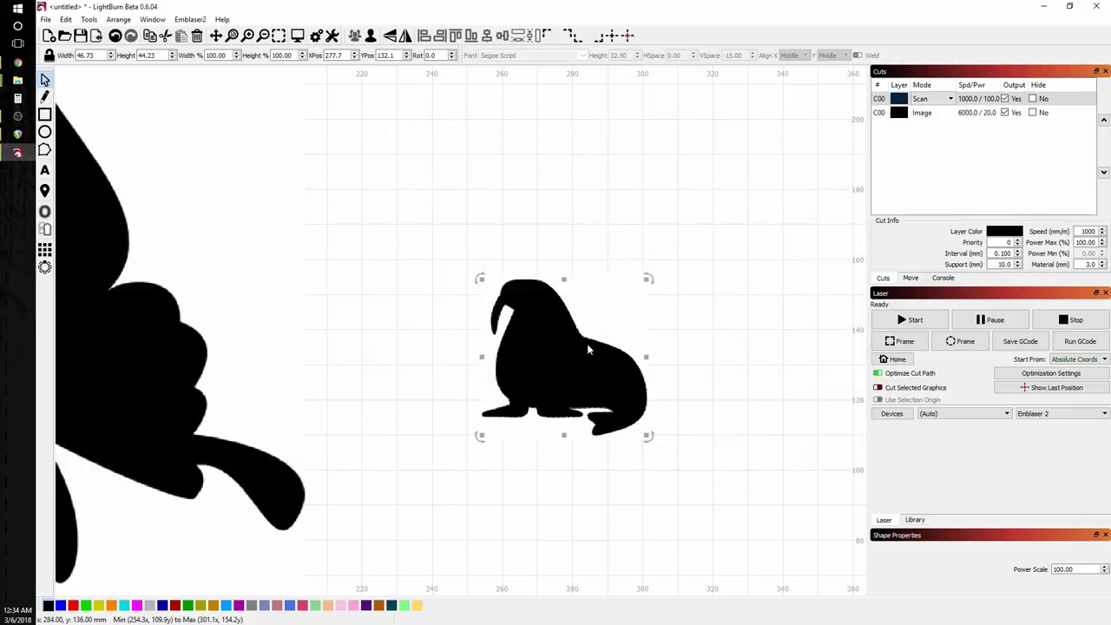
mouse_move(587, 343)
left_mouse_down()
mouse_move(600, 298)
mouse_move(689, 159)
mouse_move(711, 146)
mouse_move(765, 191)
left_mouse_up()
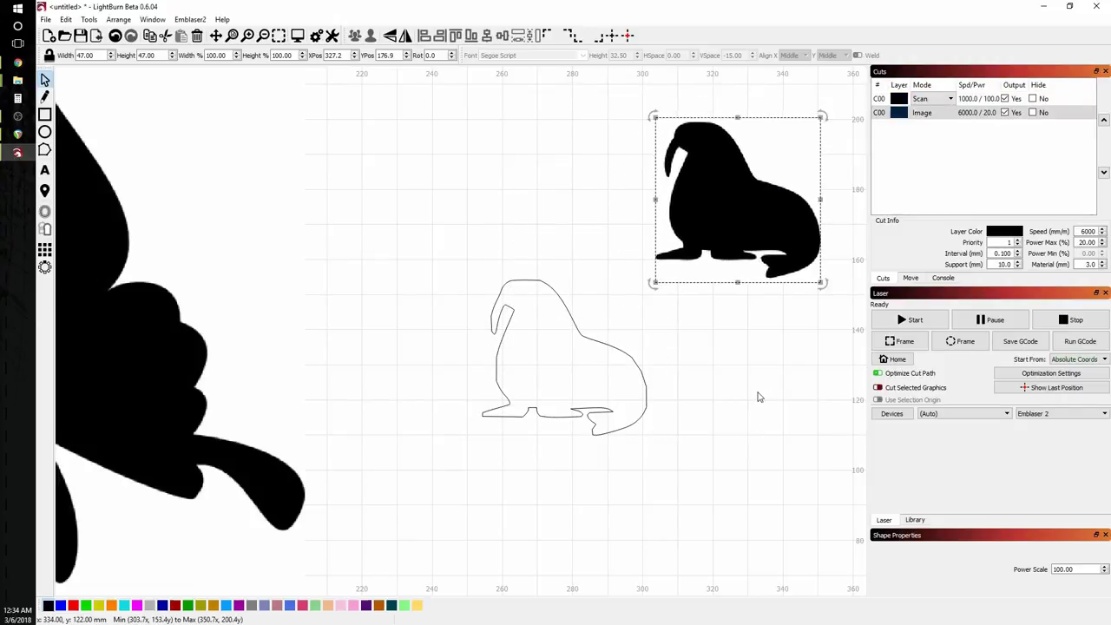
Delete the walrus bitmap and start tracing the butterfly, viewing its antennae in the preview.
key("Delete")
scroll(622, 410, "down", 3)
scroll(387, 380, "up", 2)
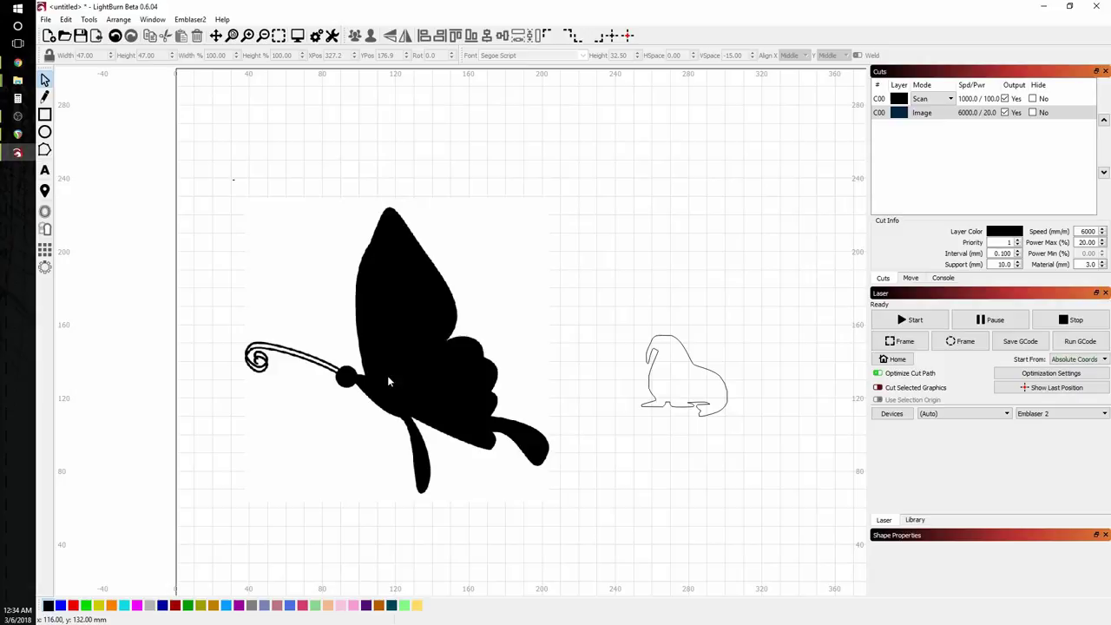
left_click(364, 382)
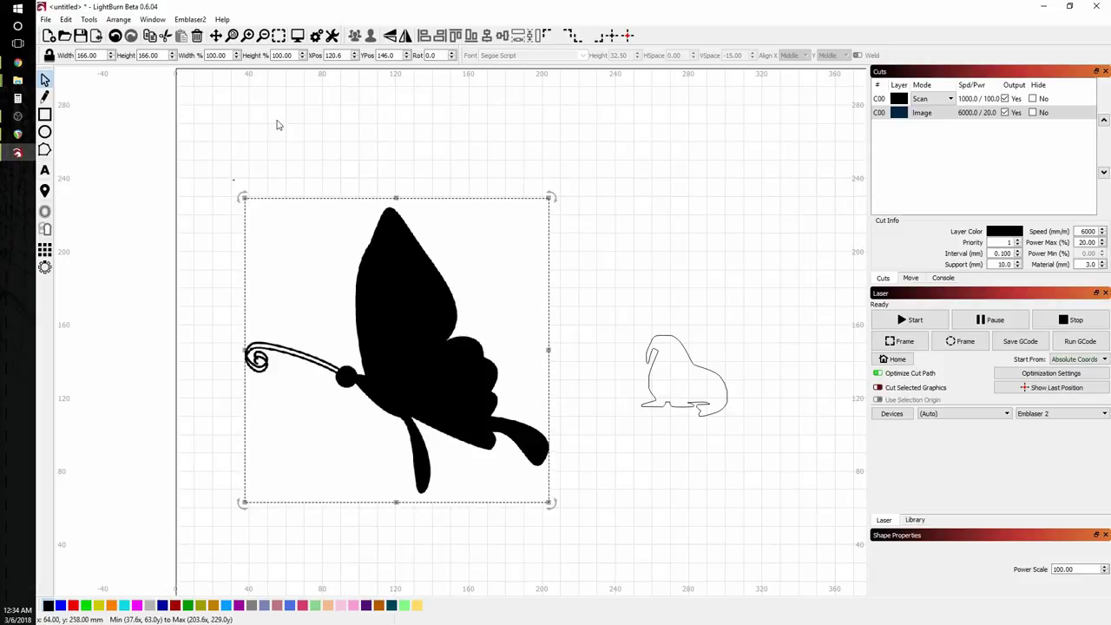
left_click(97, 21)
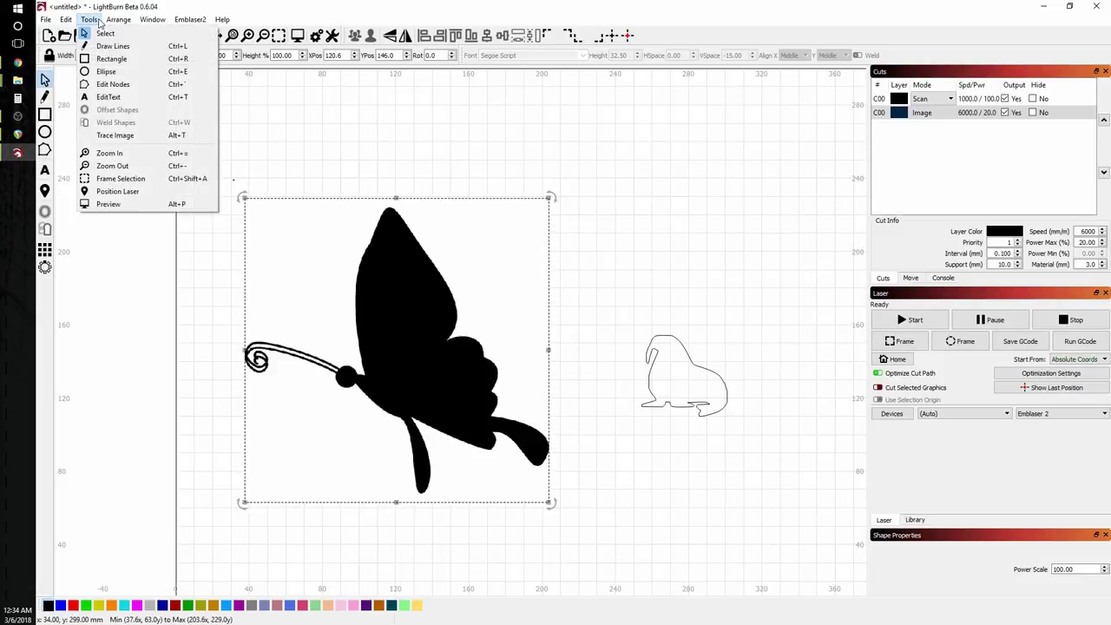
left_click(115, 136)
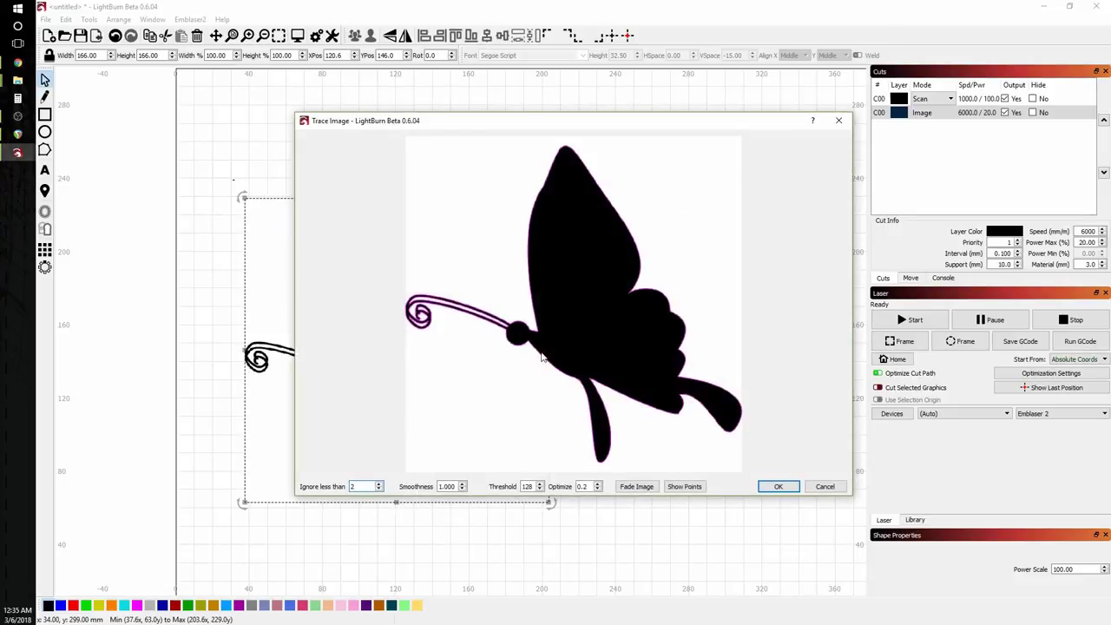
scroll(551, 299, "up", 5)
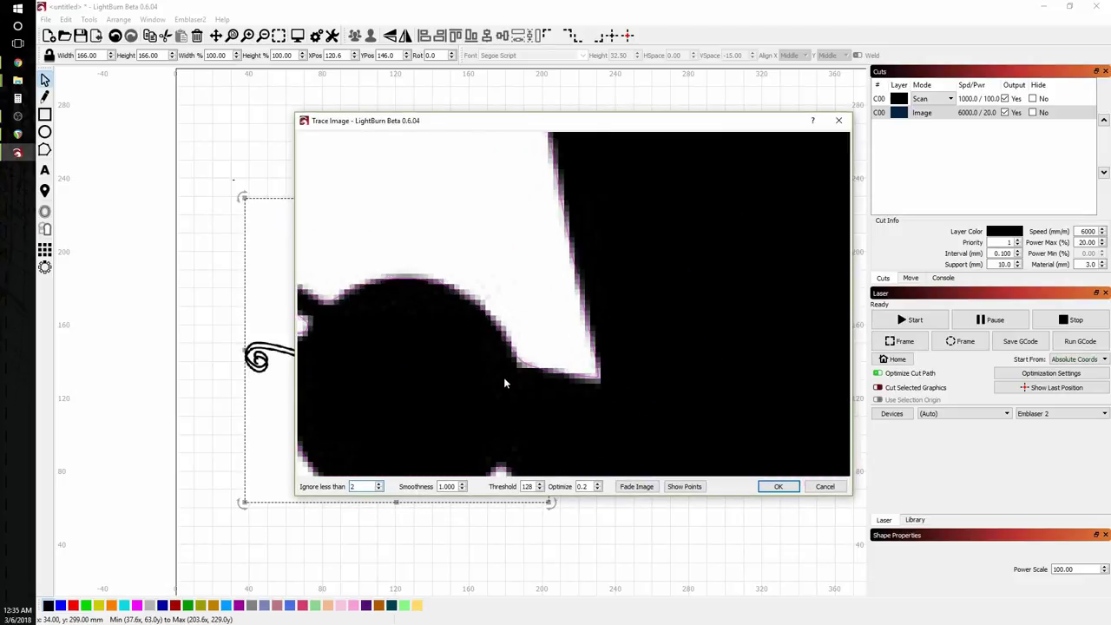
left_click_drag(434, 286, 575, 295)
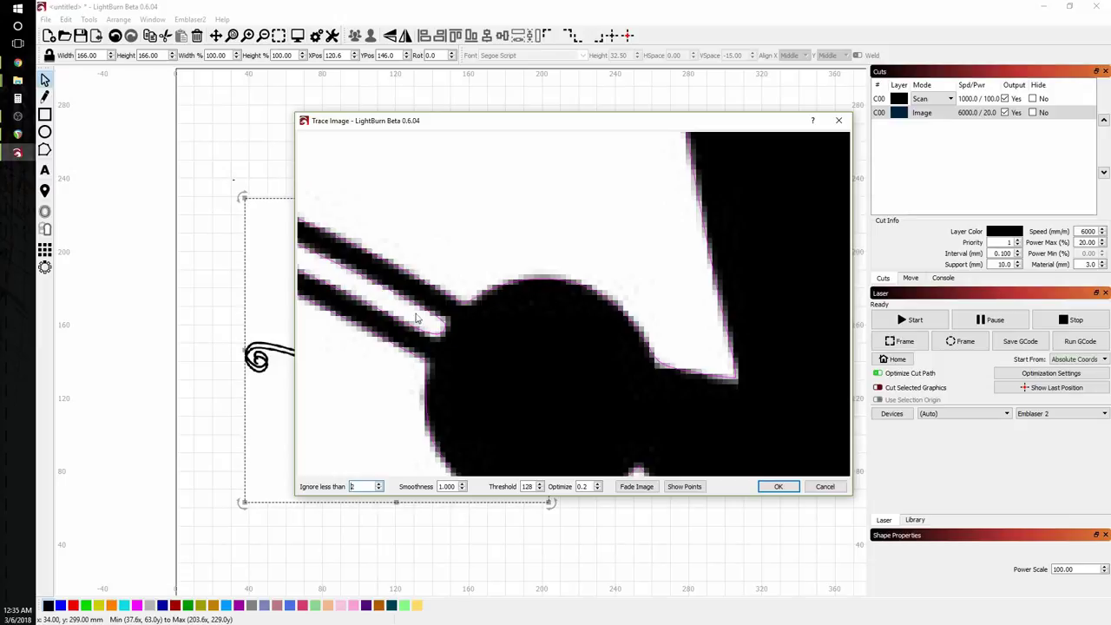
scroll(443, 391, "down", 2)
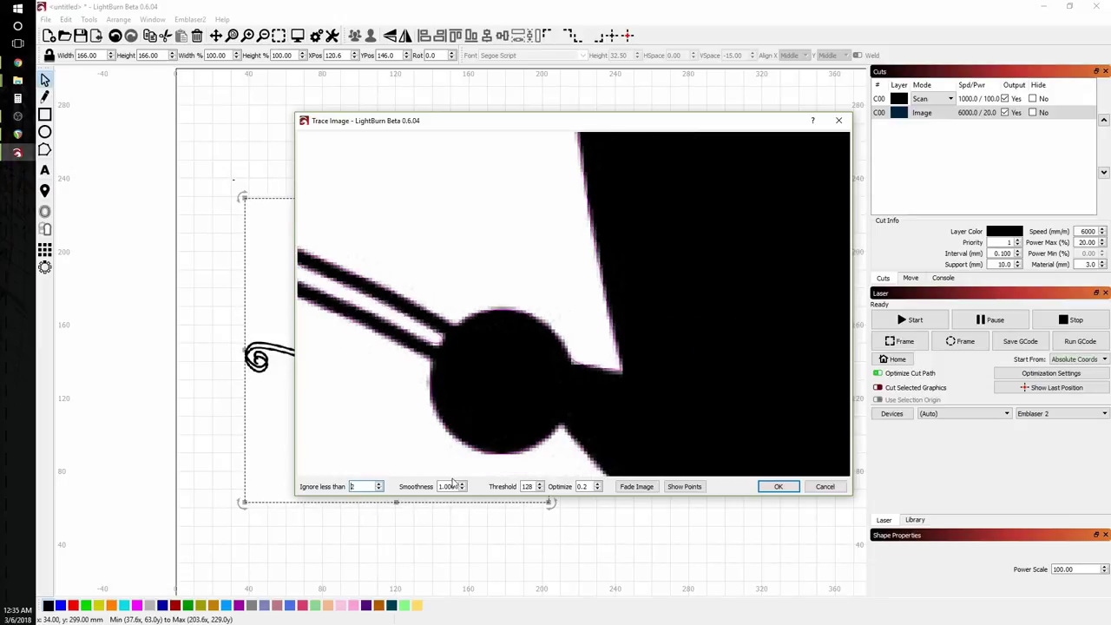
scroll(433, 349, "up", 3)
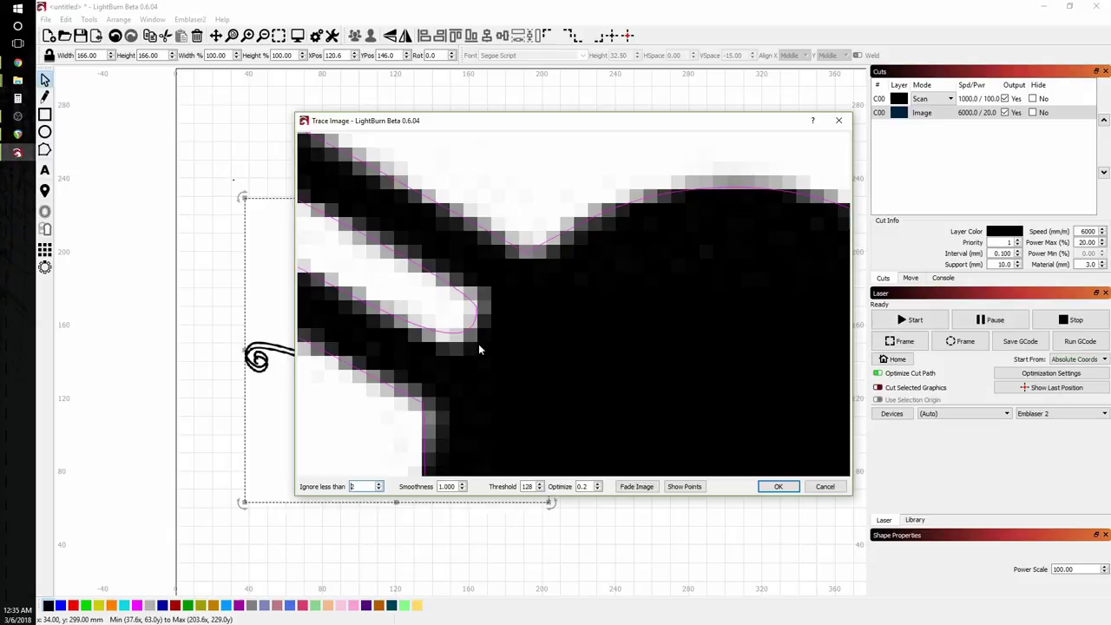
Trace the butterfly with Smoothness 0.400, then move away and delete its bitmap.
left_click(463, 490)
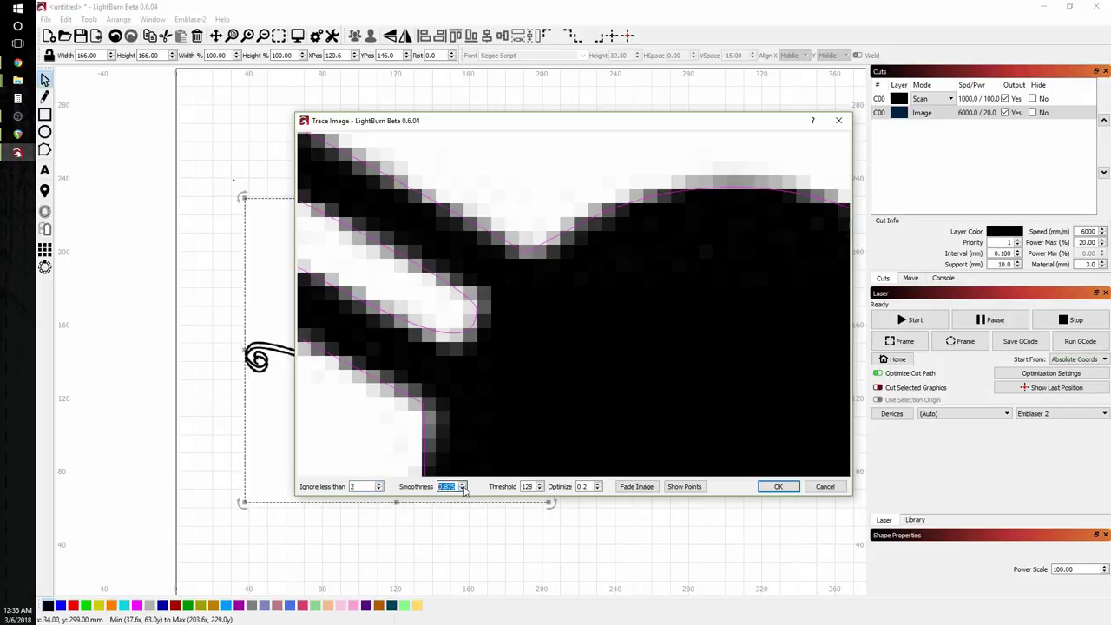
left_click(462, 489)
left_click(463, 489)
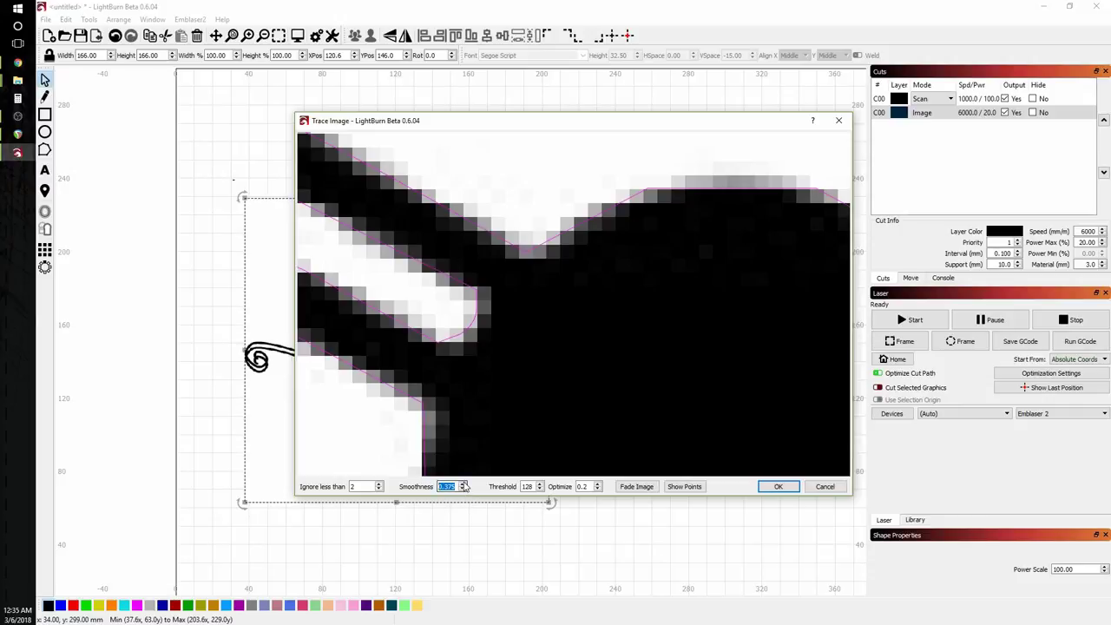
left_click(464, 484)
scroll(463, 344, "down", 6)
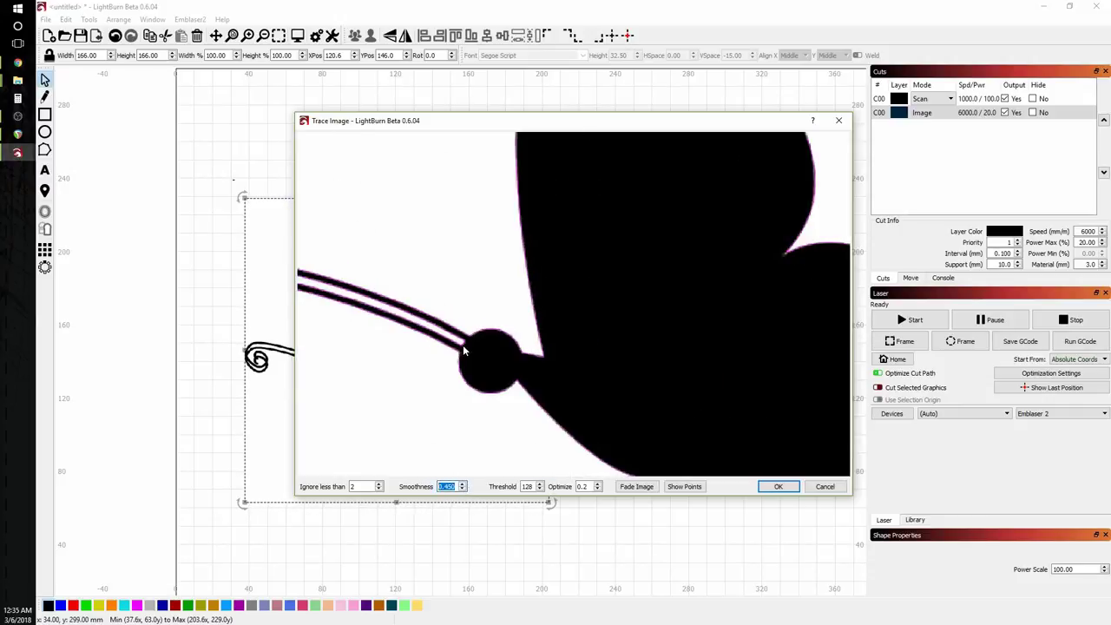
left_click(778, 486)
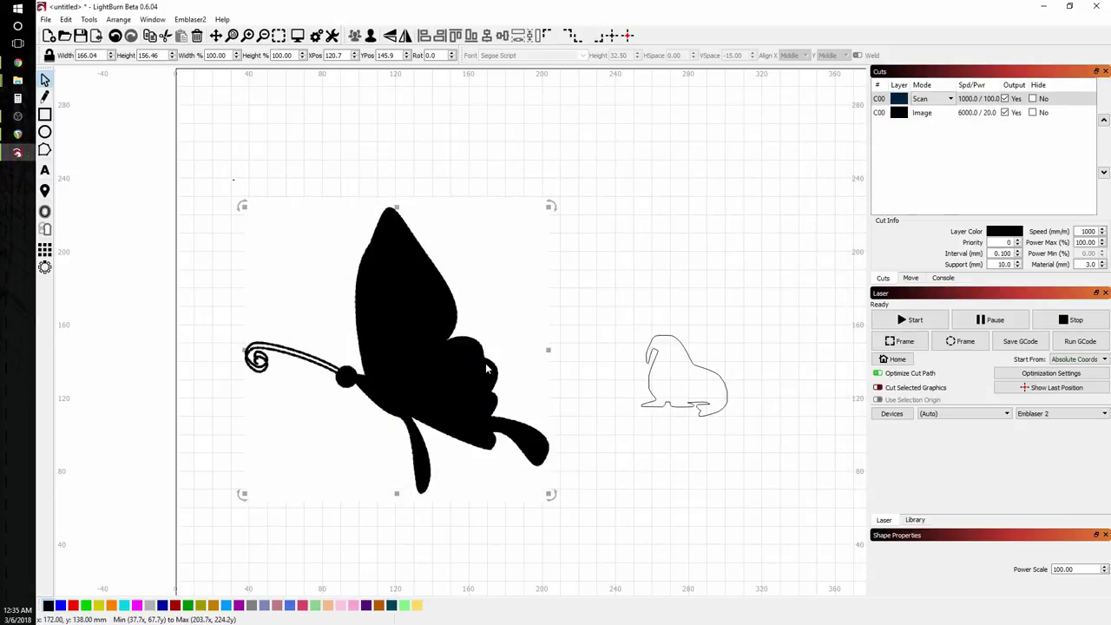
mouse_move(473, 347)
left_mouse_down()
mouse_move(659, 264)
mouse_move(779, 239)
mouse_move(760, 240)
left_mouse_up()
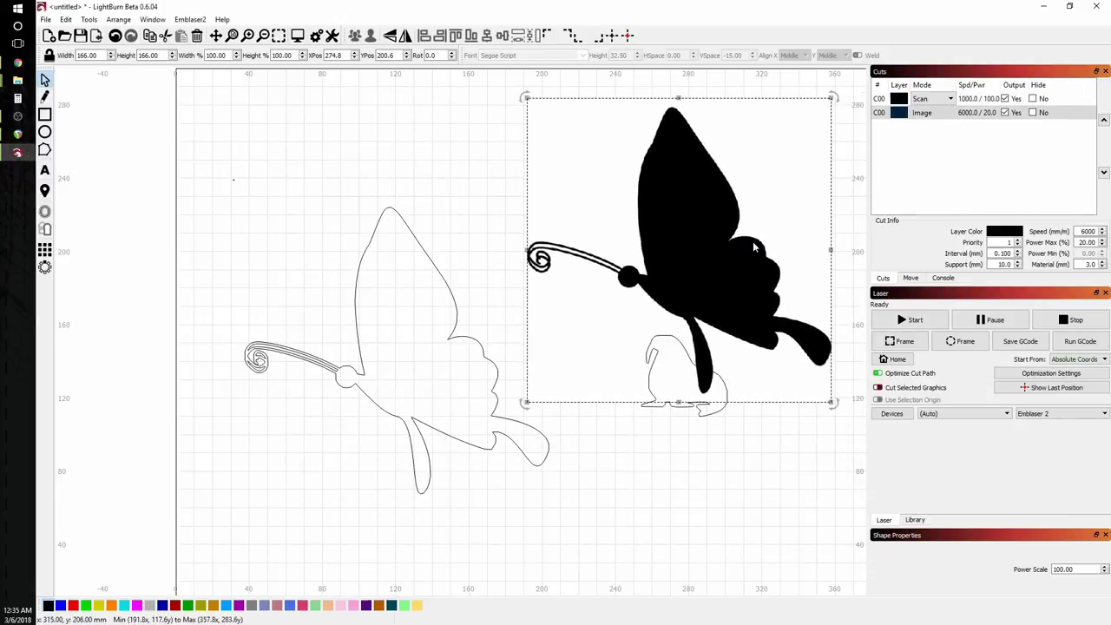
key("Delete")
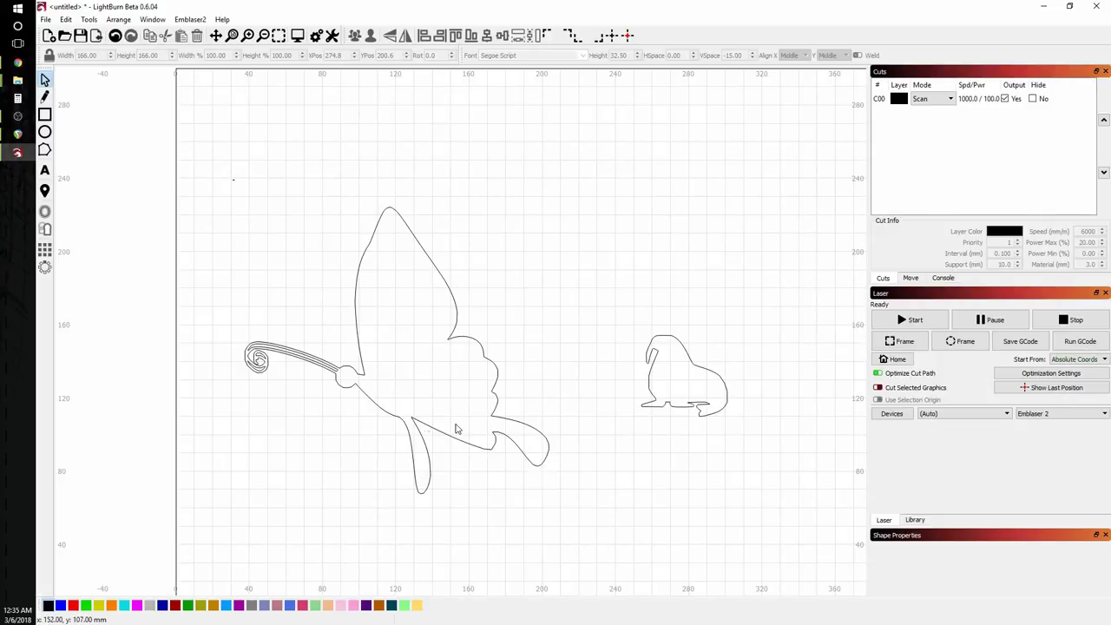
Select the traced walrus outline, about 47 by 44 mm.
scroll(255, 365, "up", 4)
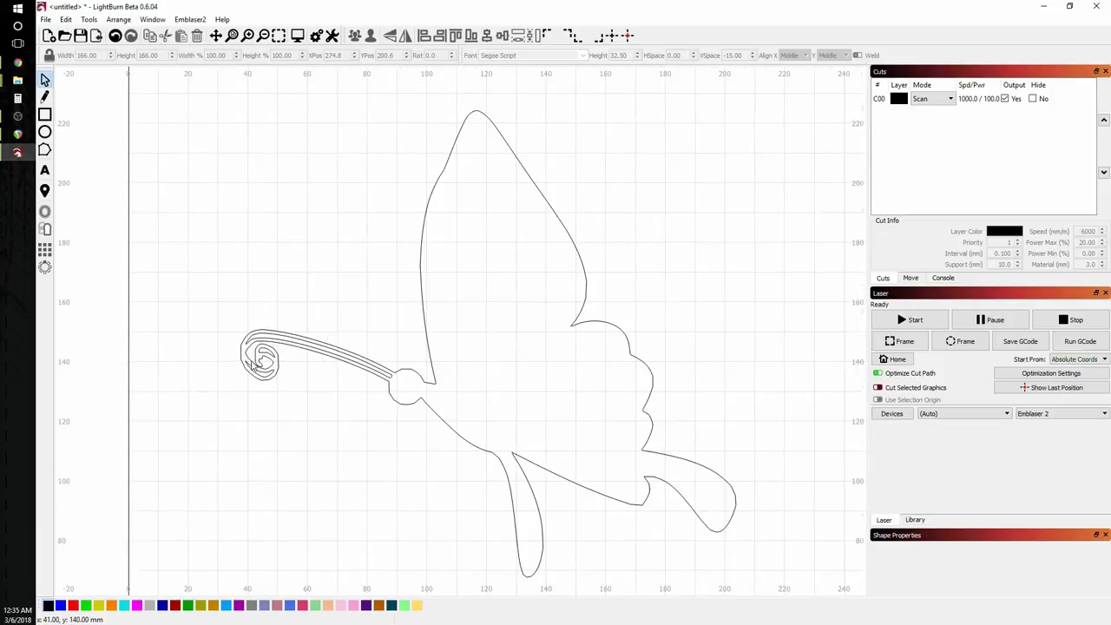
scroll(255, 363, "down", 8)
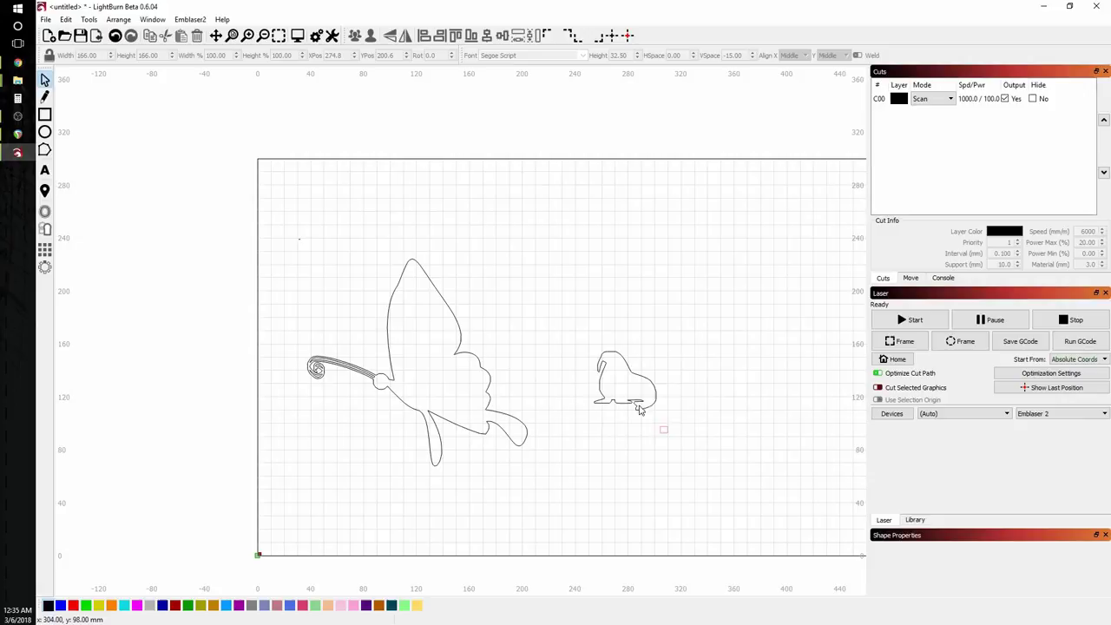
left_click(638, 410)
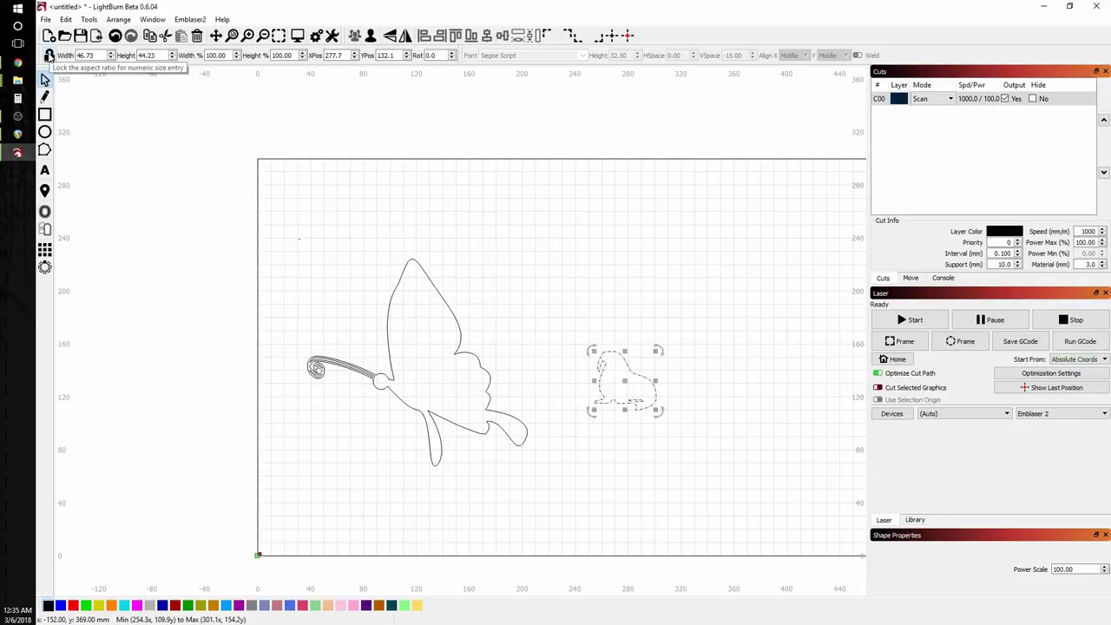
Scale the walrus proportionally to 100 mm wide (about 94.6 mm tall), then select the butterfly.
left_click(49, 56)
double_click(81, 55)
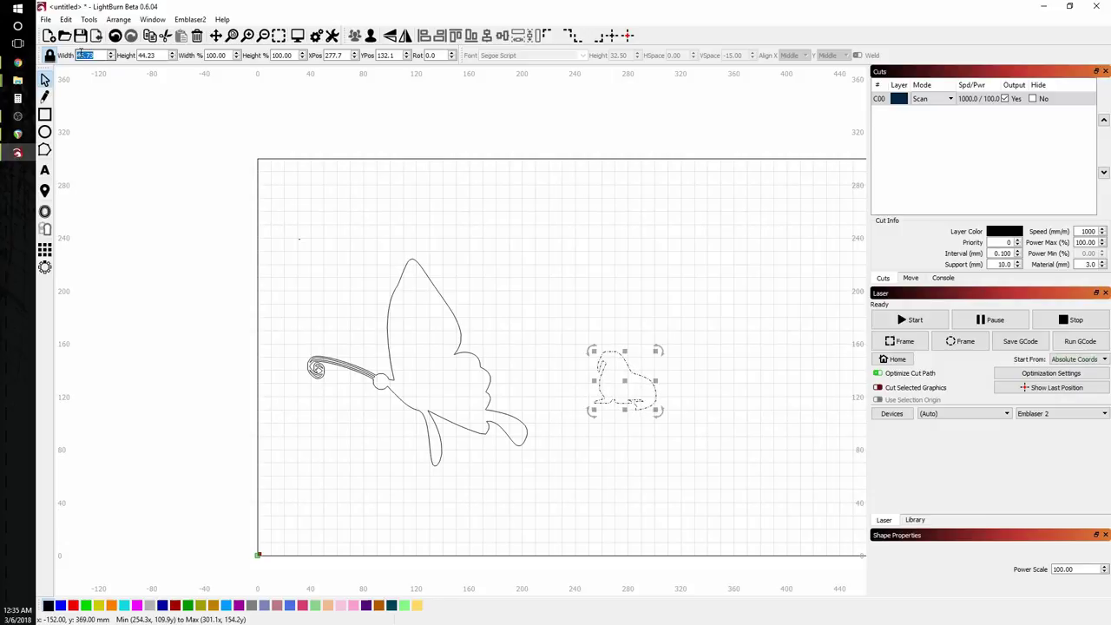
type("100")
key("Return")
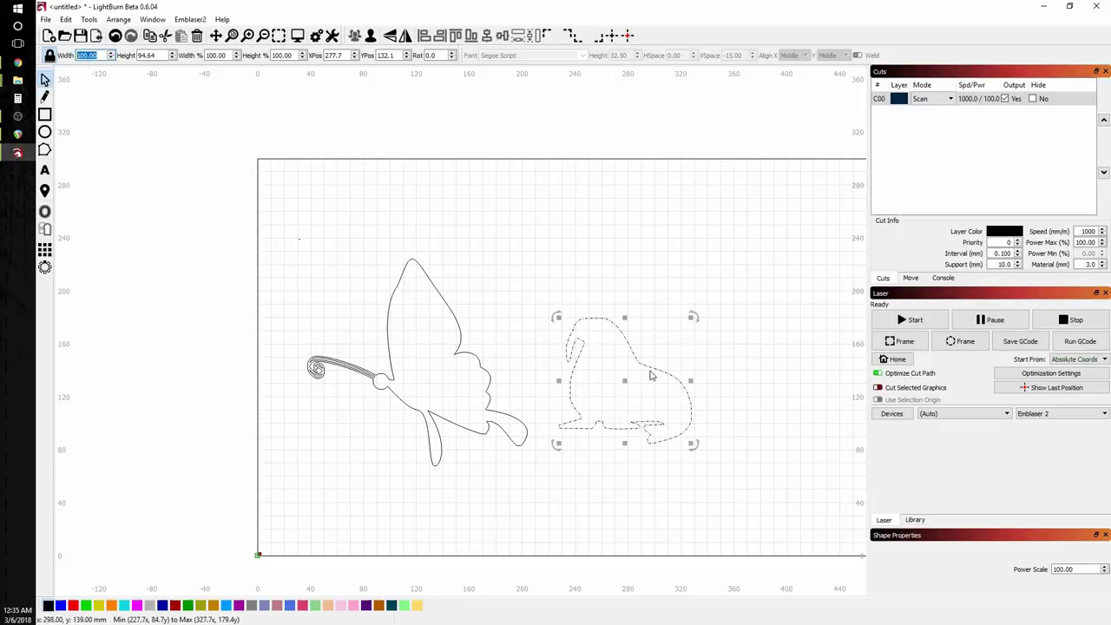
left_click(467, 353)
left_click(474, 359)
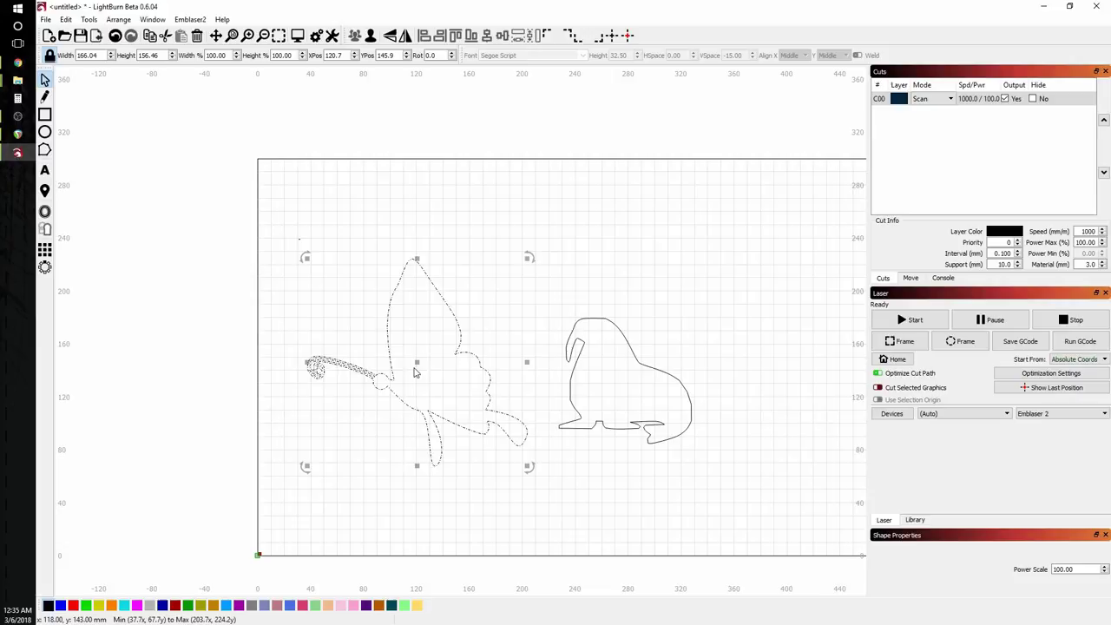
Place the butterfly over the walrus, nudge it slightly up, and zoom to check the overlap.
left_click_drag(416, 363, 647, 335)
scroll(646, 355, "up", 6)
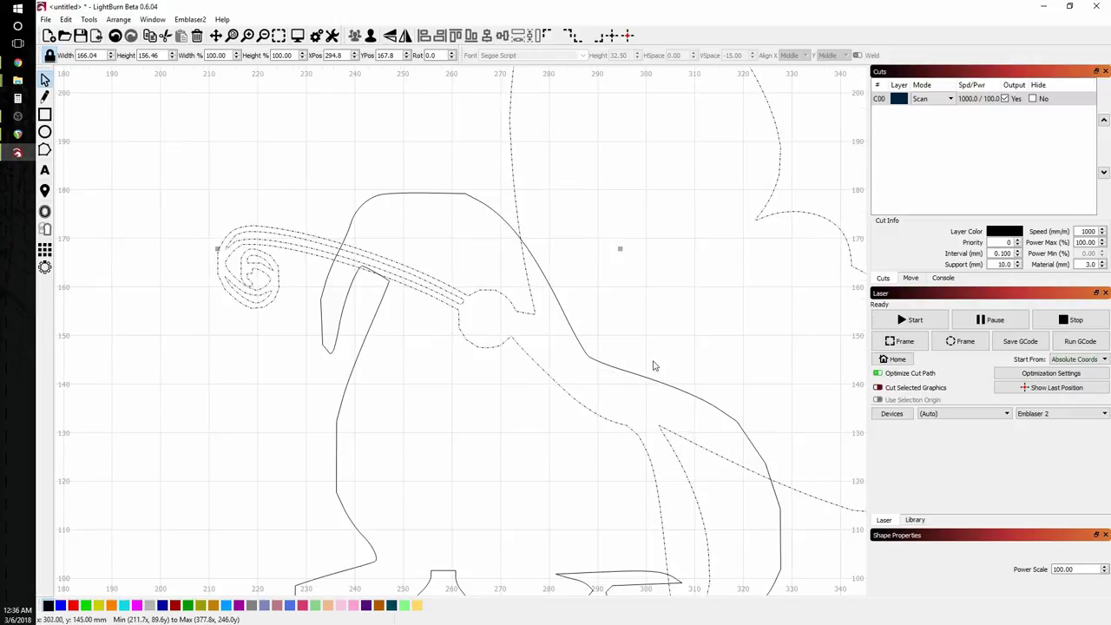
left_click_drag(622, 259, 625, 228)
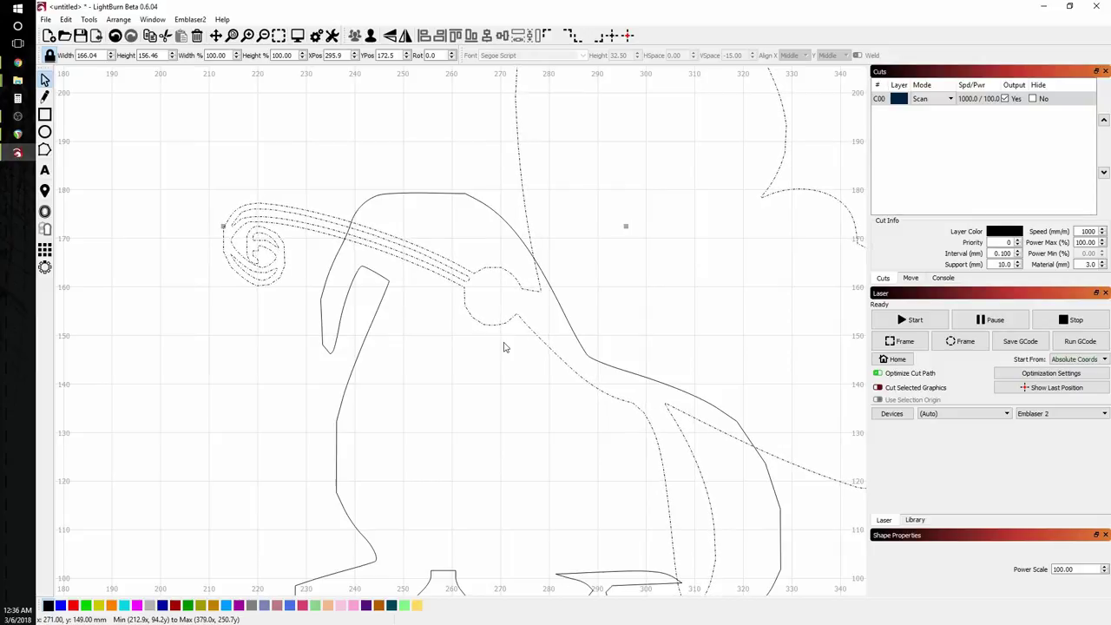
scroll(495, 345, "down", 3)
scroll(496, 344, "down", 2)
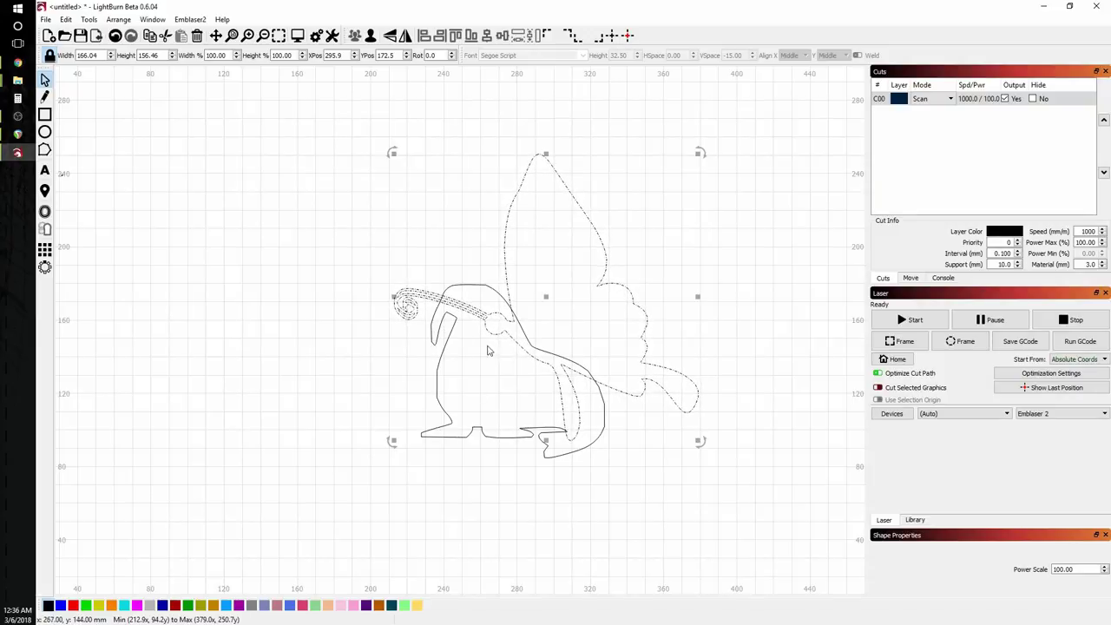
scroll(580, 445, "up", 8)
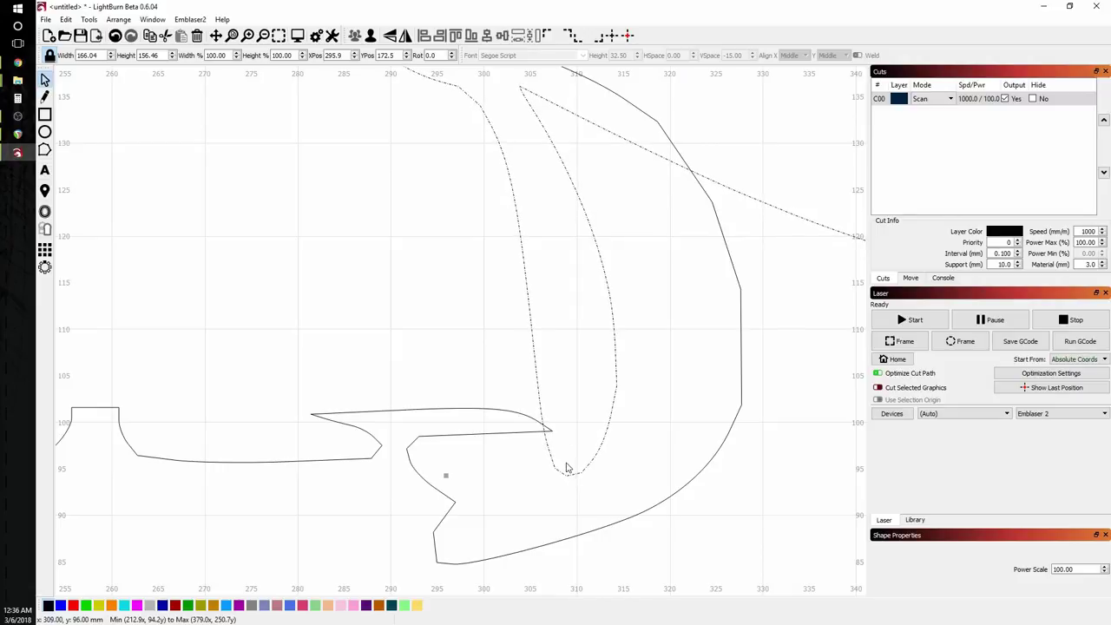
scroll(525, 447, "down", 4)
scroll(518, 458, "down", 2)
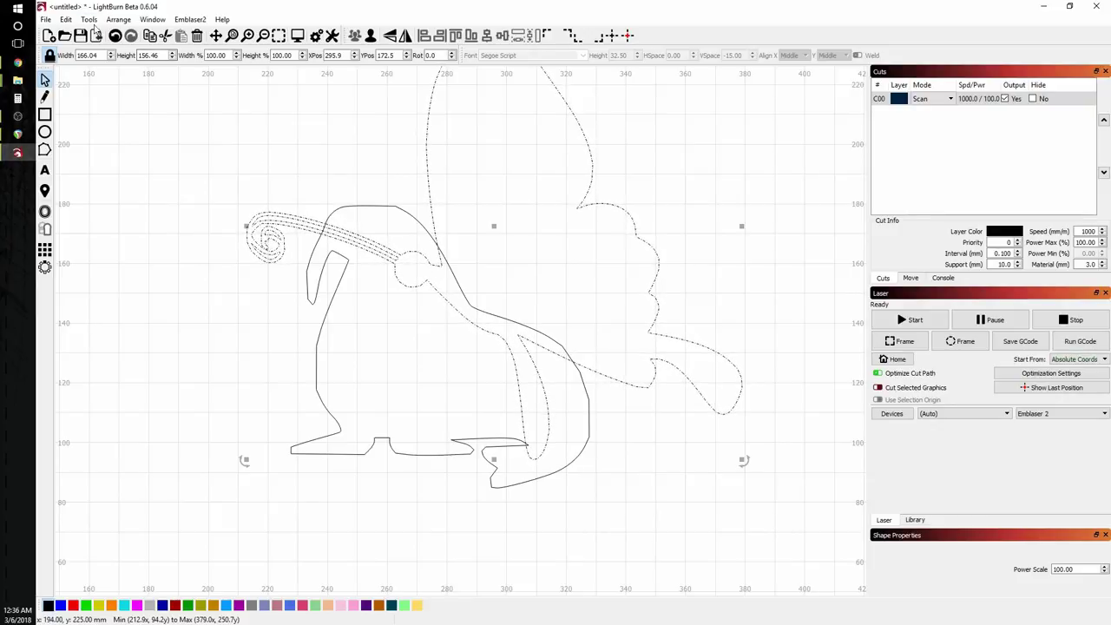
scroll(321, 224, "up", 1)
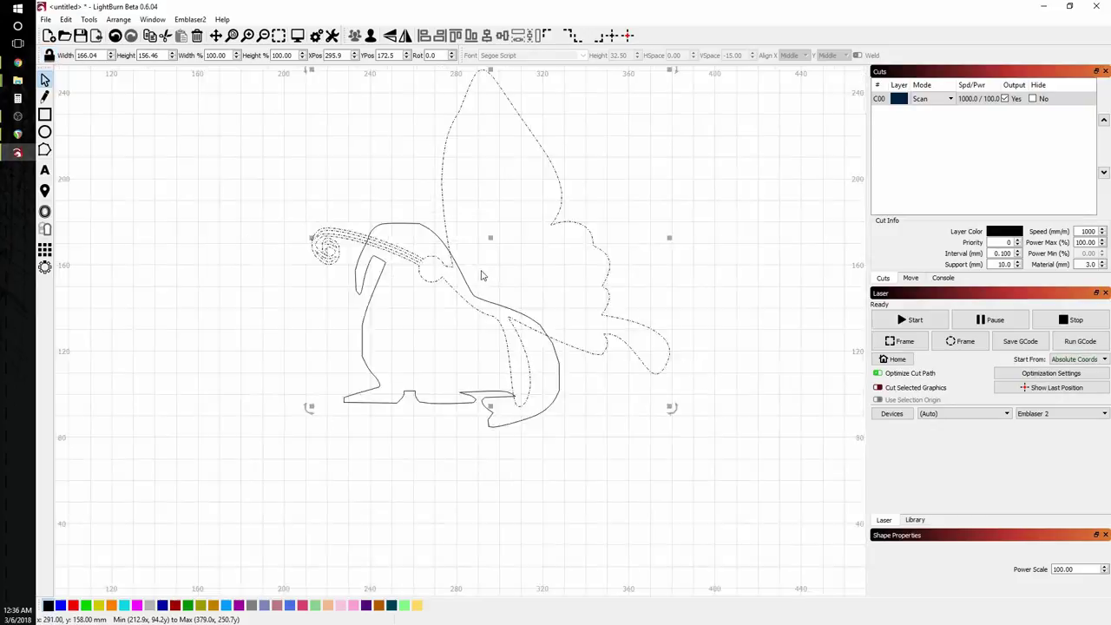
scroll(445, 199, "down", 1)
scroll(442, 198, "up", 1)
scroll(406, 236, "down", 1)
scroll(395, 183, "down", 1)
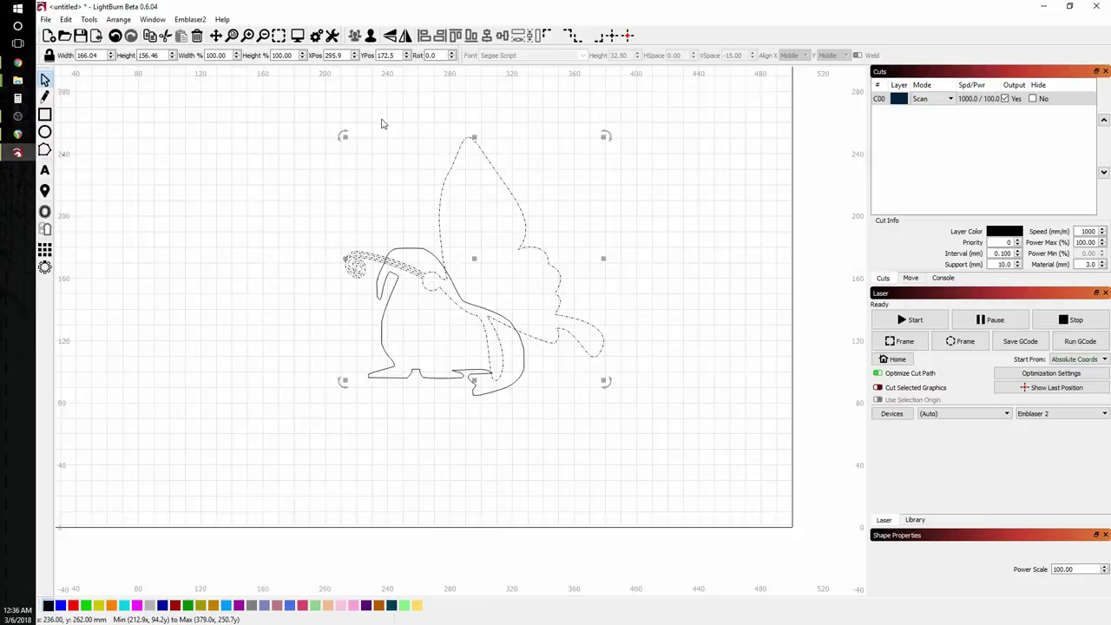
scroll(385, 122, "up", 2)
Enlarge the butterfly, tilt it a few degrees, and shorten its height slightly.
left_click_drag(317, 141, 270, 92)
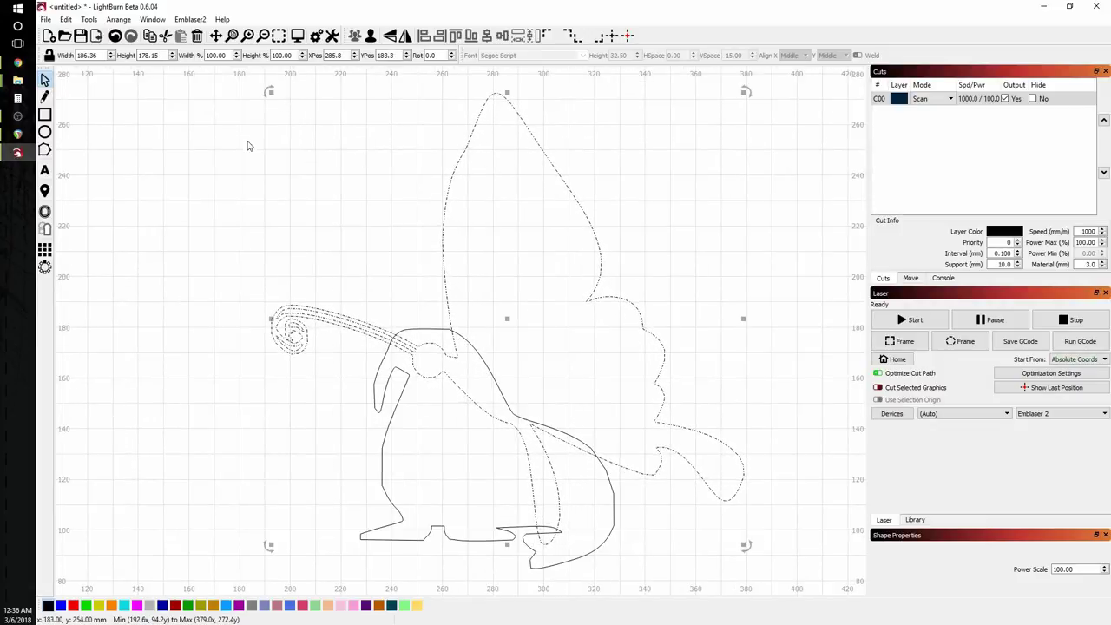
scroll(246, 143, "down", 1)
left_click(397, 368)
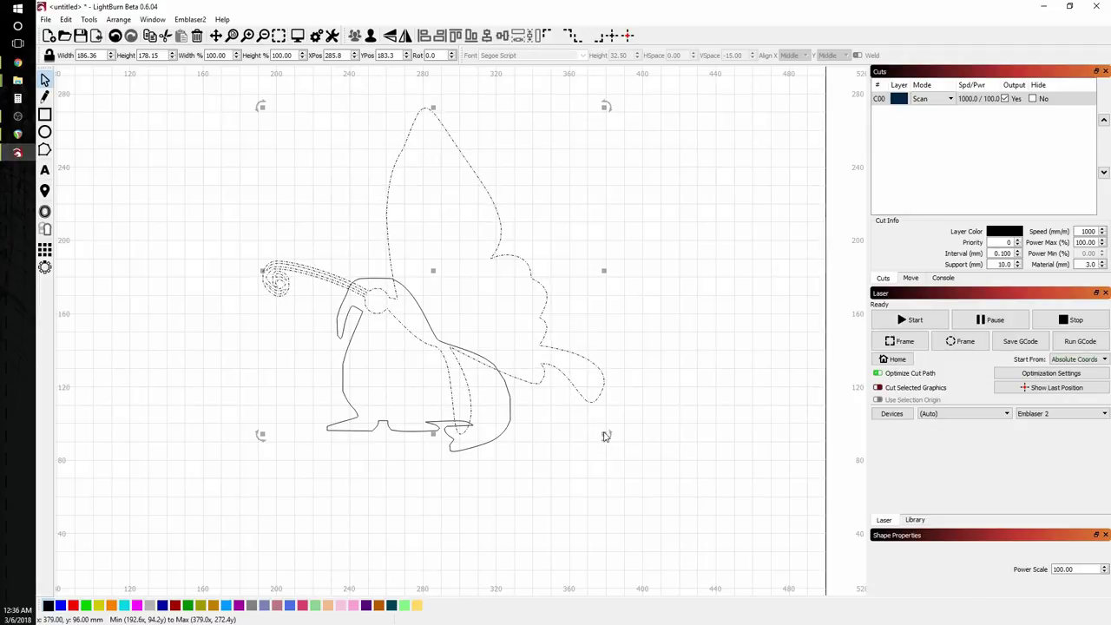
left_click_drag(608, 438, 626, 413)
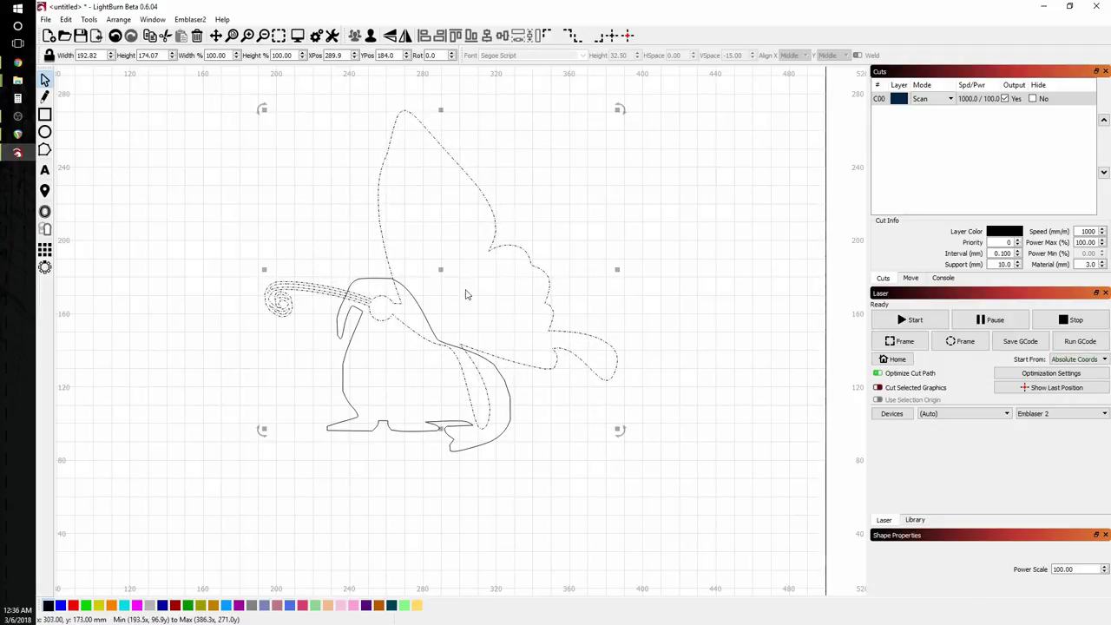
left_click(441, 272)
mouse_move(438, 276)
left_mouse_down()
mouse_move(449, 283)
mouse_move(437, 267)
left_mouse_up()
left_click(499, 250)
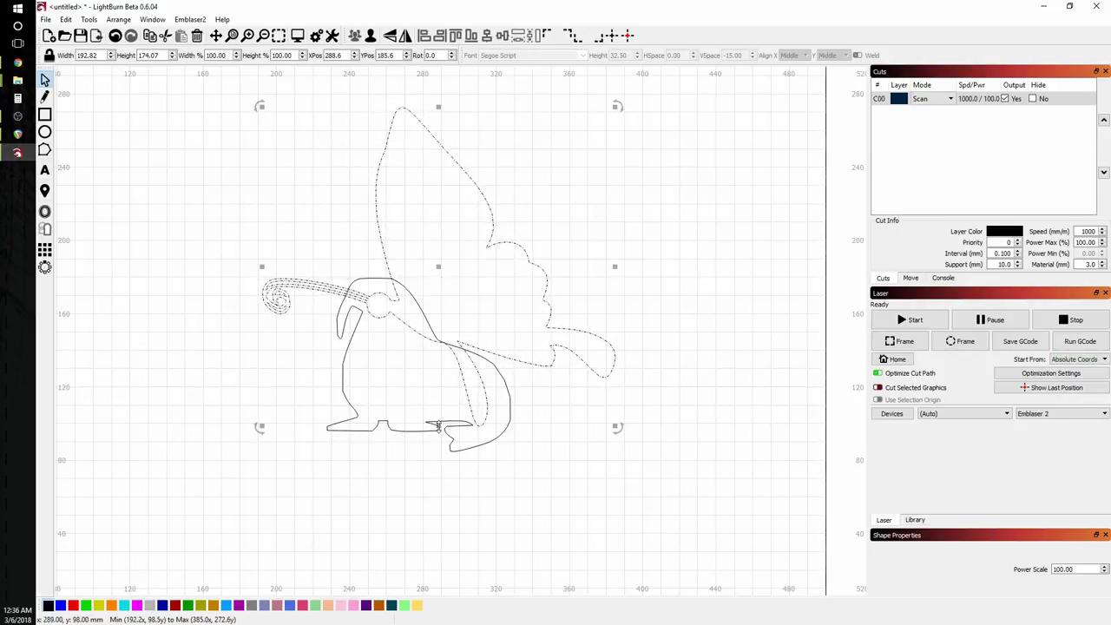
left_click_drag(438, 427, 441, 412)
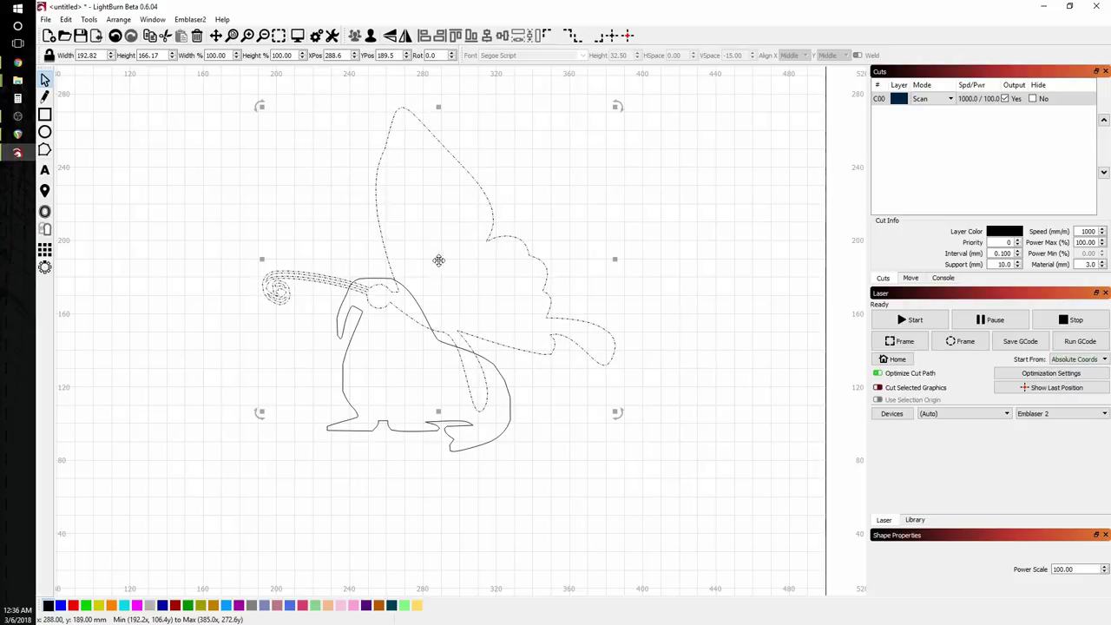
key("Escape")
Stretch, rotate and shift the butterfly right to 202.49 × 164.54 mm, wing resting on the walrus's back.
left_click(413, 324)
left_click_drag(440, 262, 439, 276)
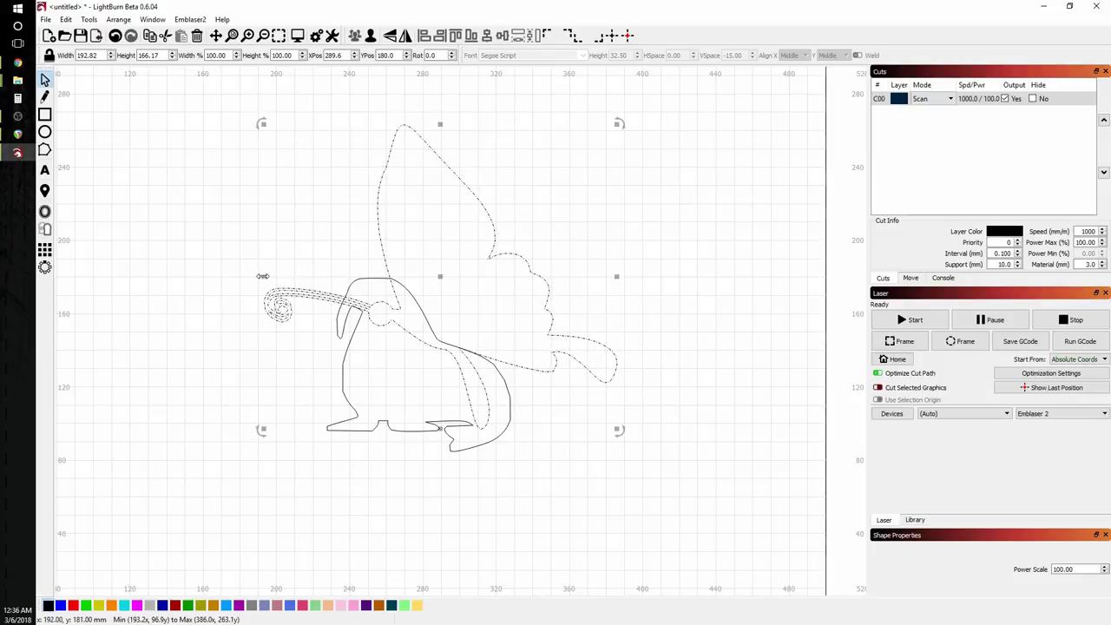
left_click_drag(262, 276, 227, 267)
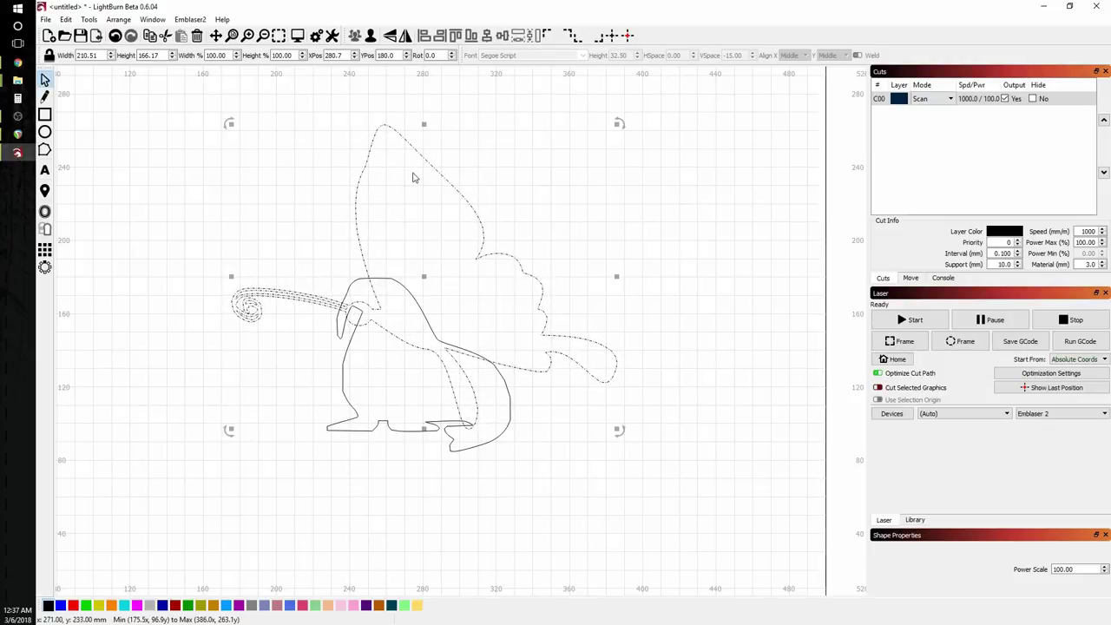
left_click_drag(422, 124, 431, 110)
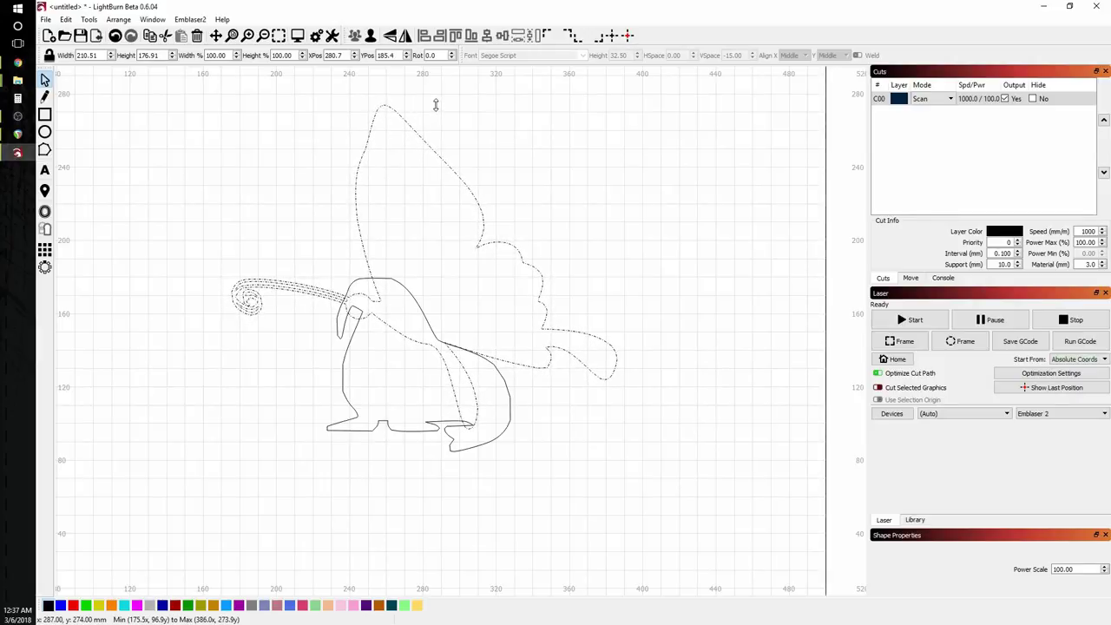
left_click_drag(460, 105, 461, 107)
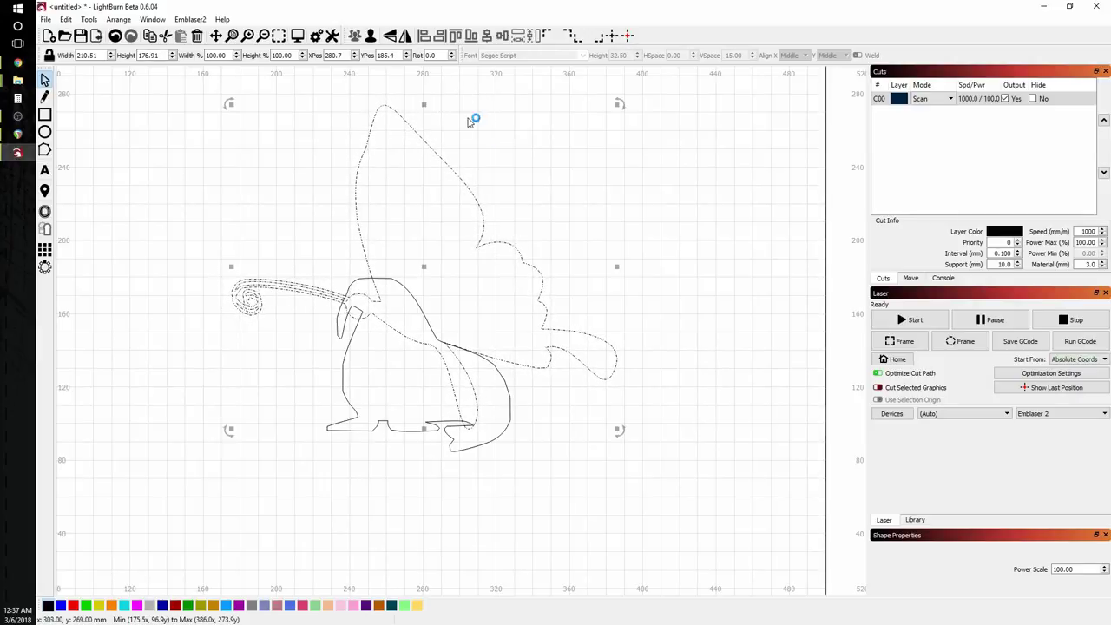
left_click(617, 430)
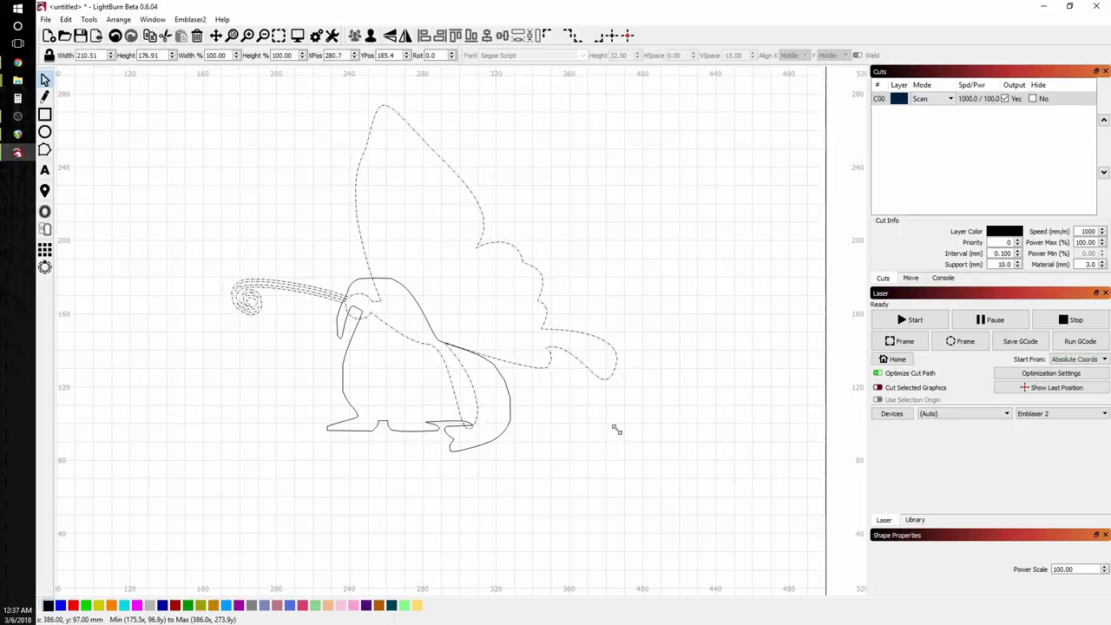
left_click(582, 364)
left_click_drag(621, 437, 588, 456)
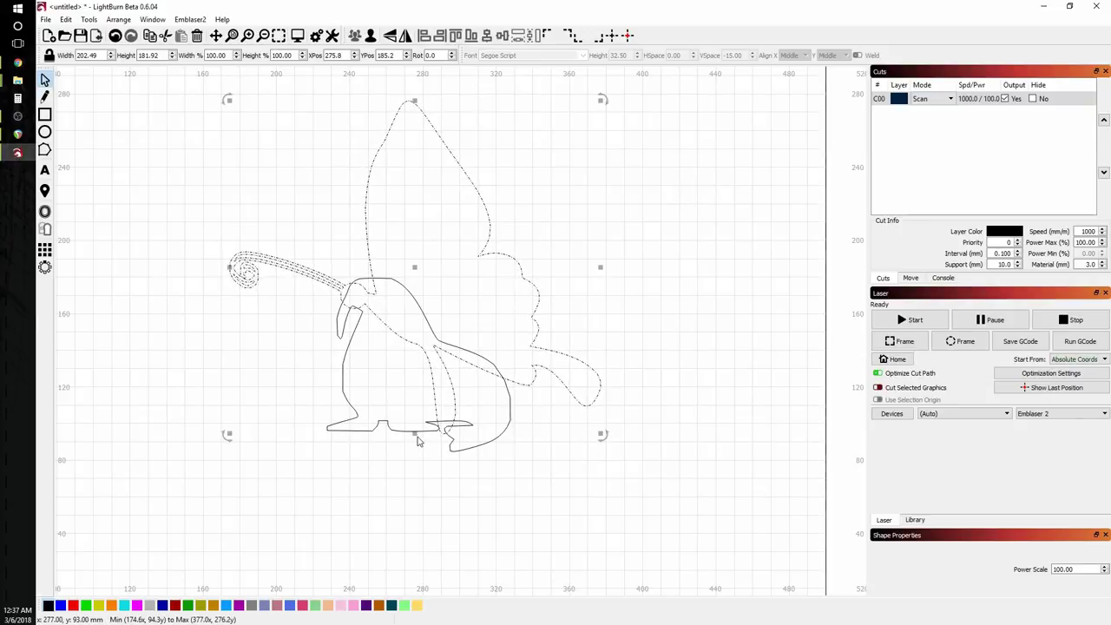
left_click_drag(414, 434, 421, 402)
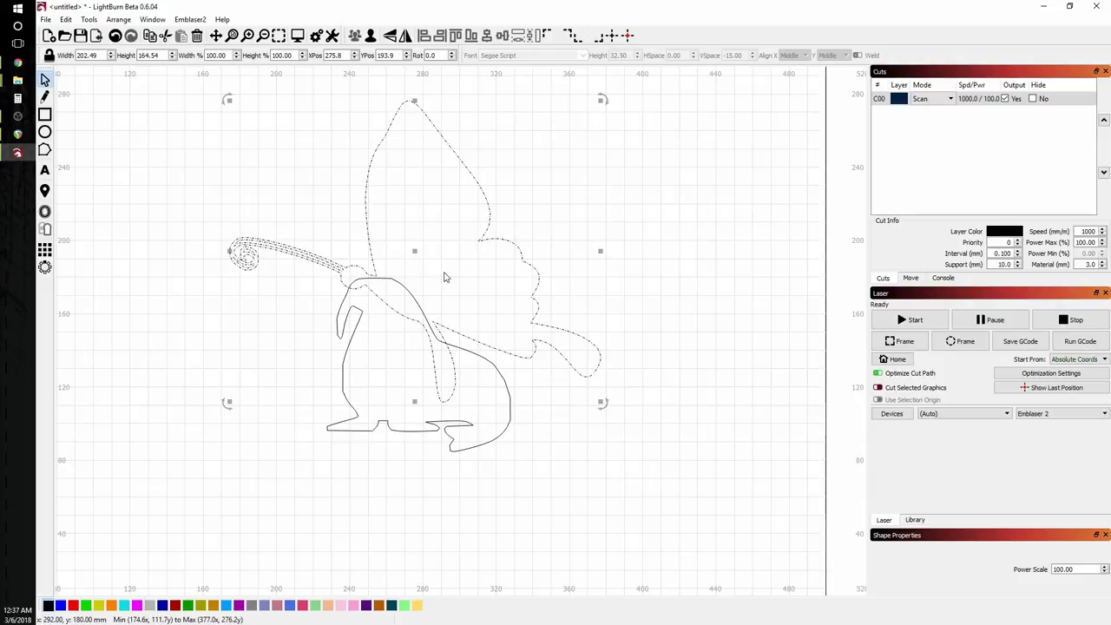
left_click_drag(413, 253, 448, 282)
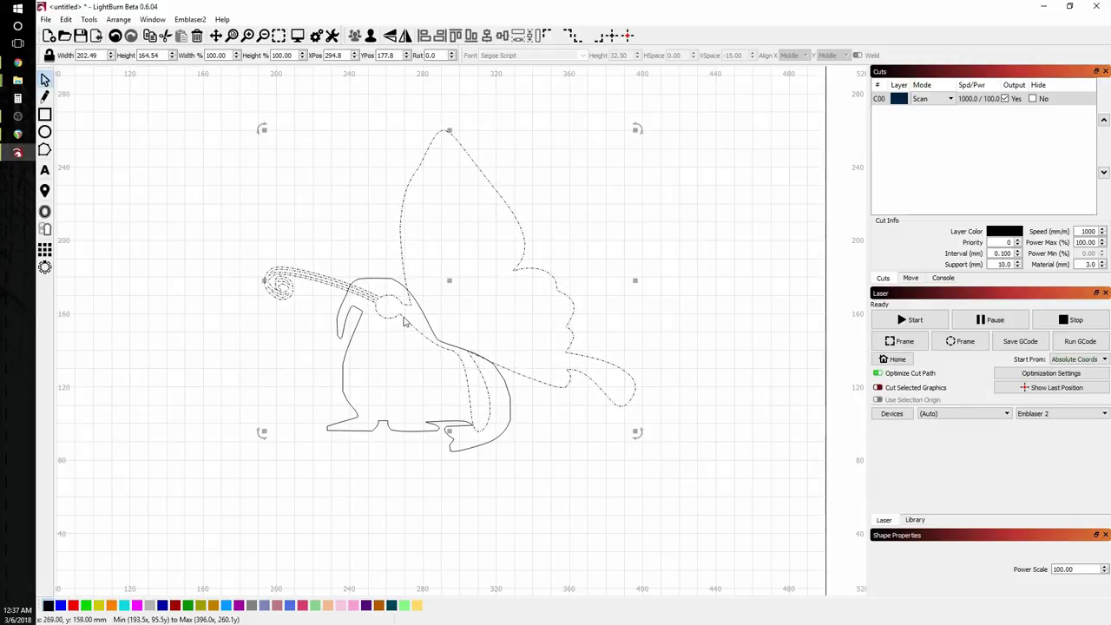
Select both outlines and weld them into a single 202.49 × 175.35 mm silhouette.
left_click(327, 320)
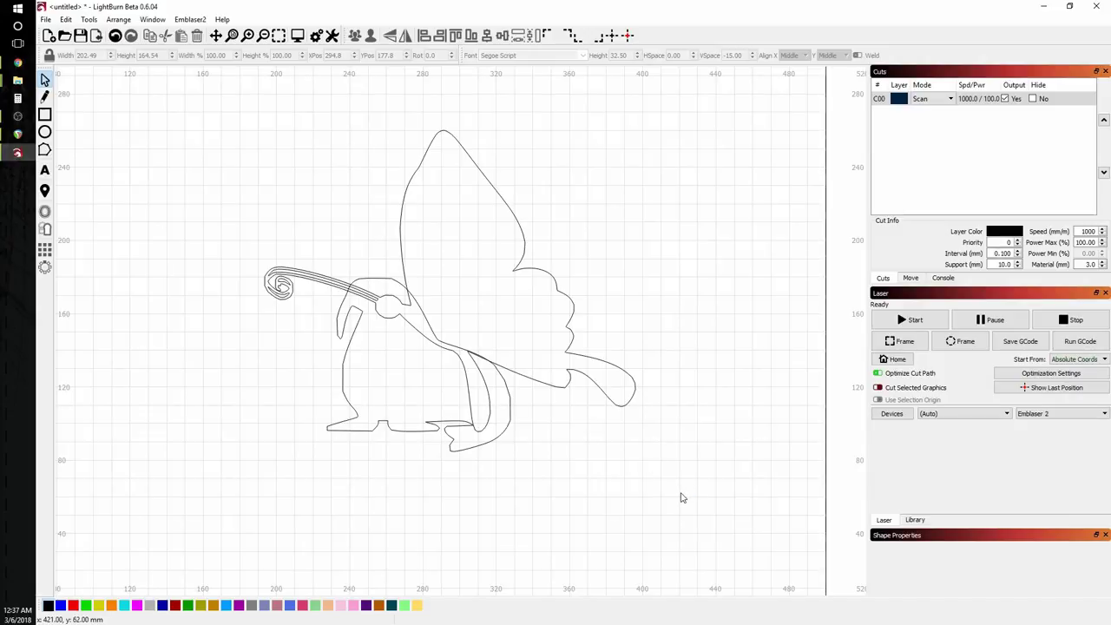
key("ctrl+a")
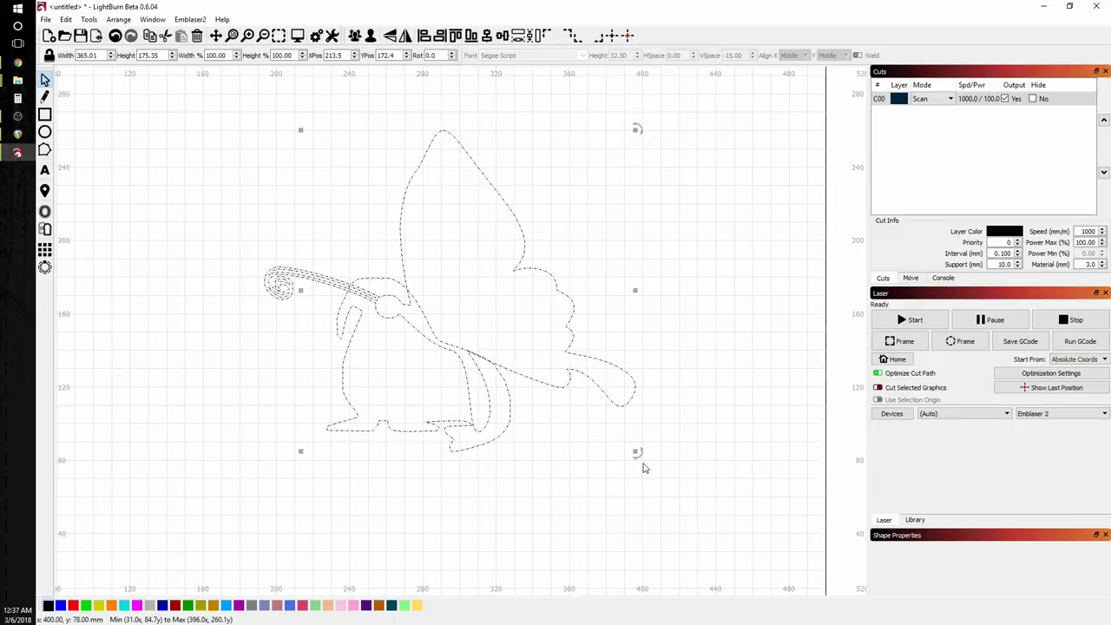
left_click(46, 229)
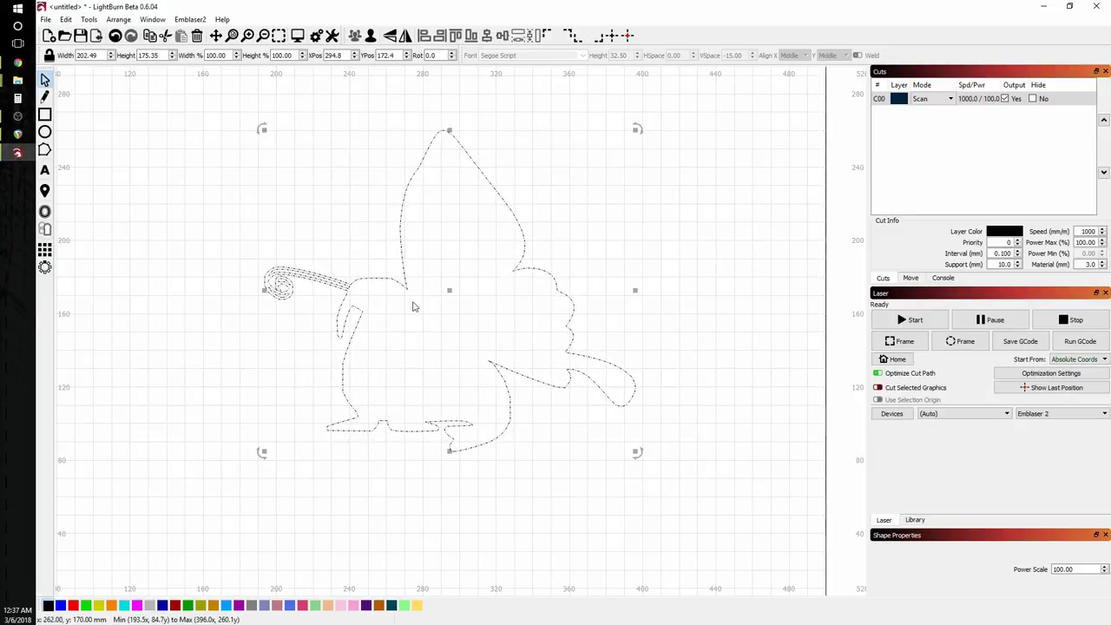
left_click(488, 323)
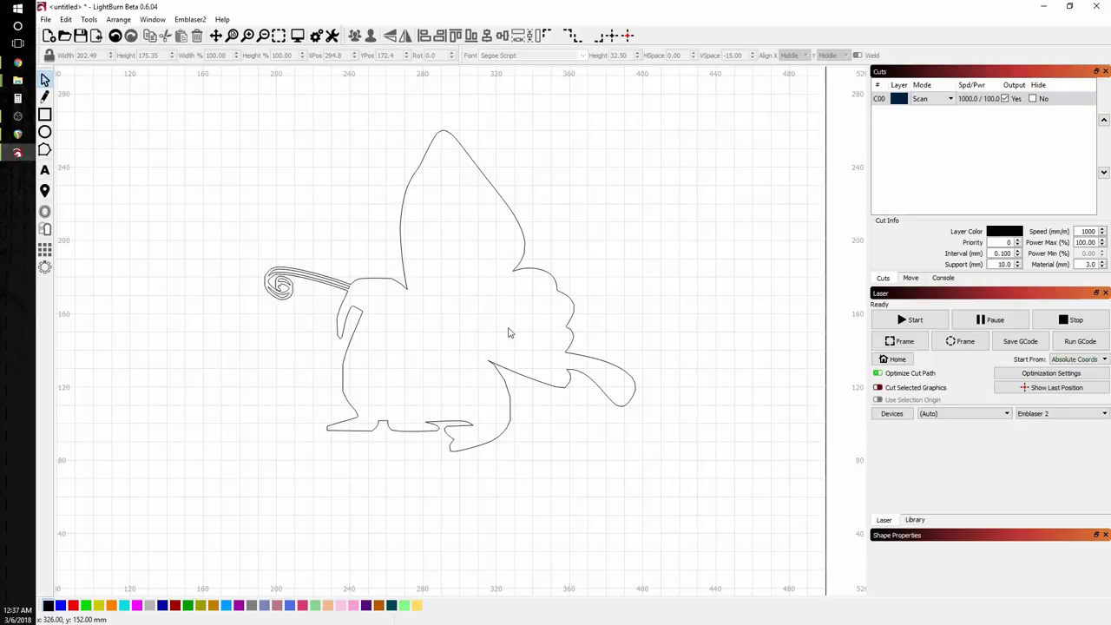
Delete the two stray inner line fragments inside the antenna's curl.
scroll(231, 261, "up", 5)
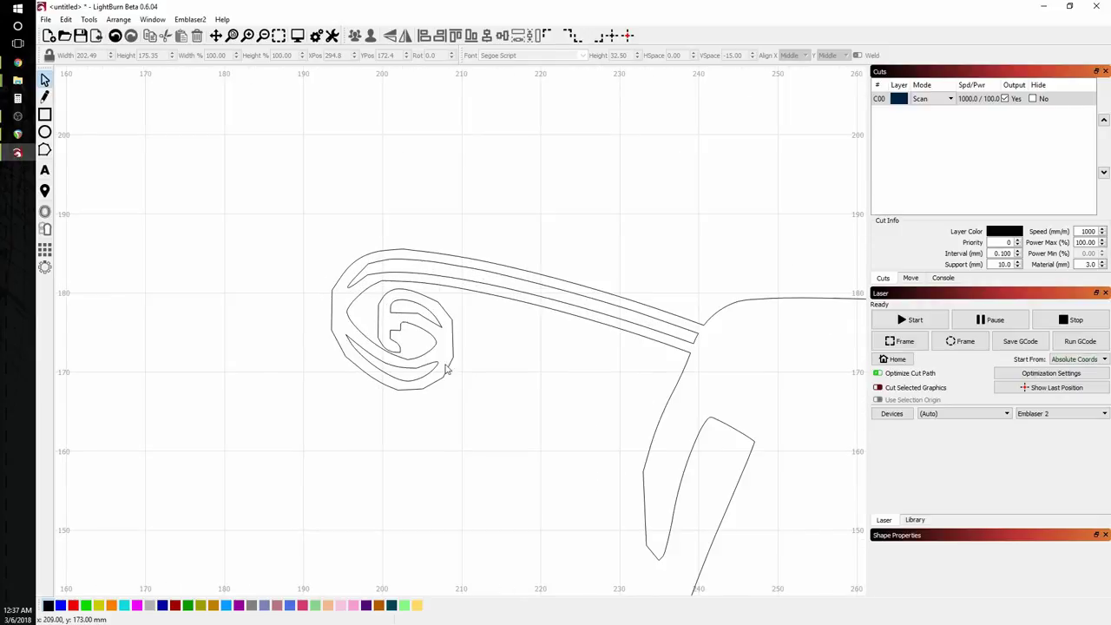
left_click_drag(619, 420, 464, 357)
left_click(248, 255)
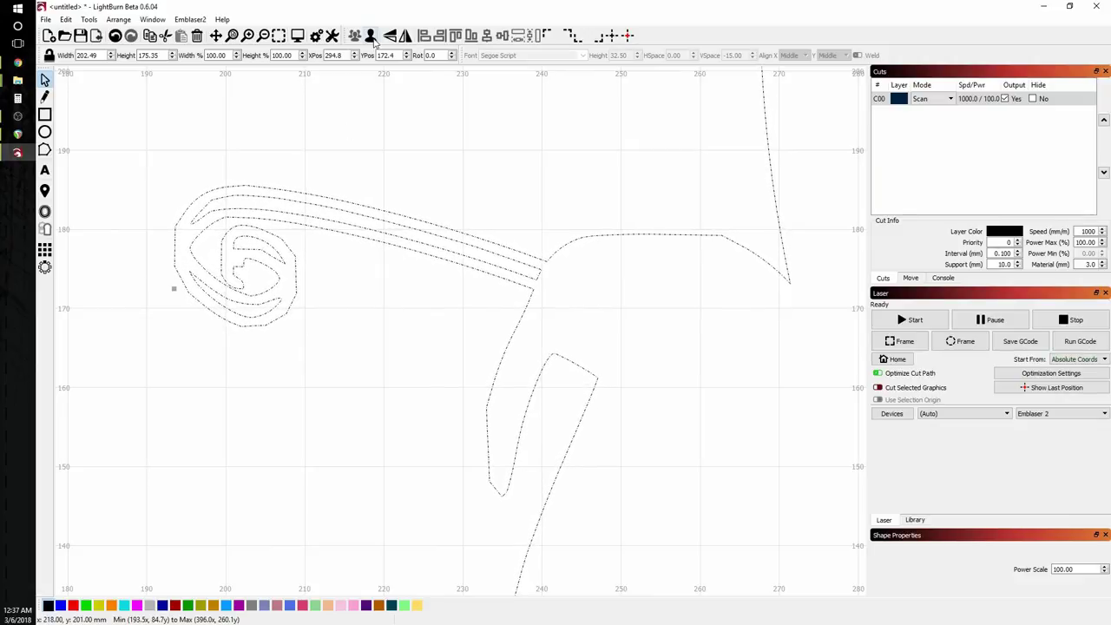
left_click(299, 290)
left_click(284, 266)
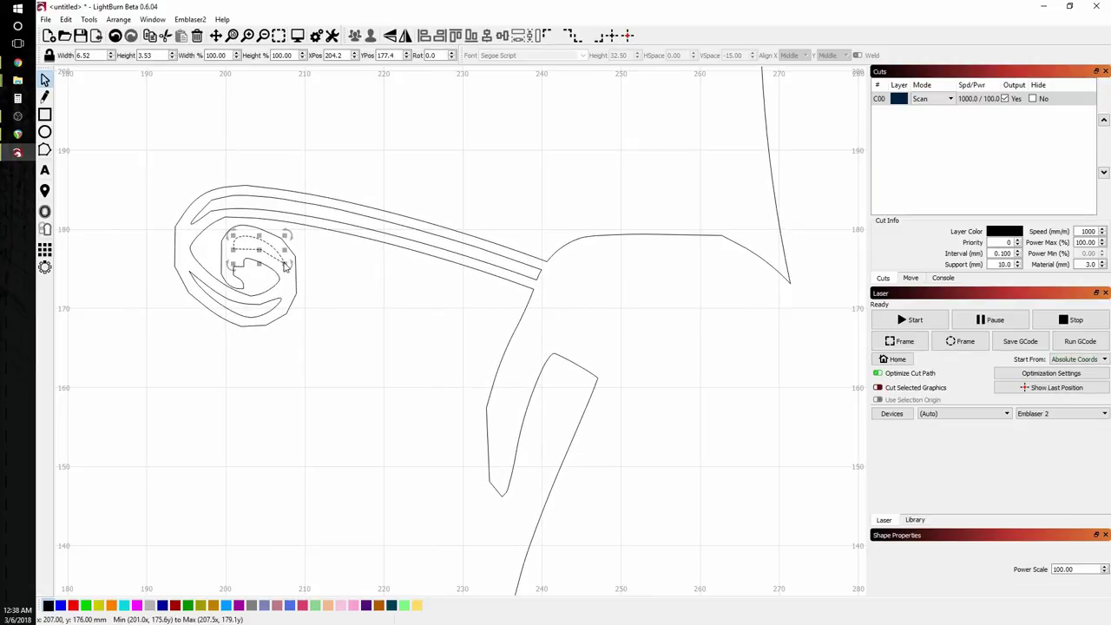
key("Delete")
left_click(269, 326)
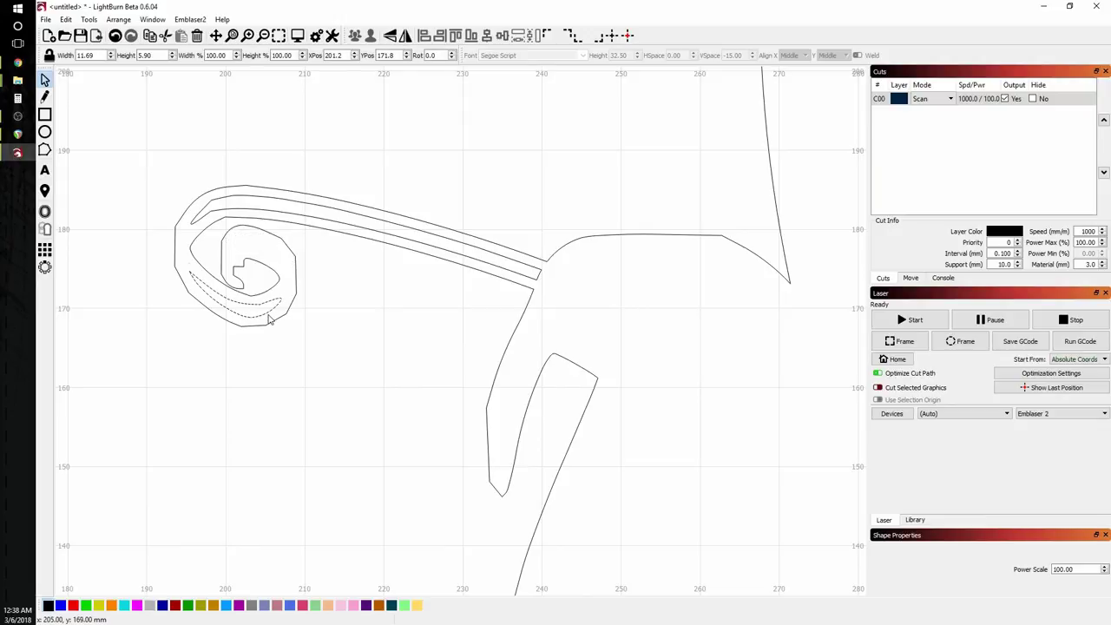
key("Delete")
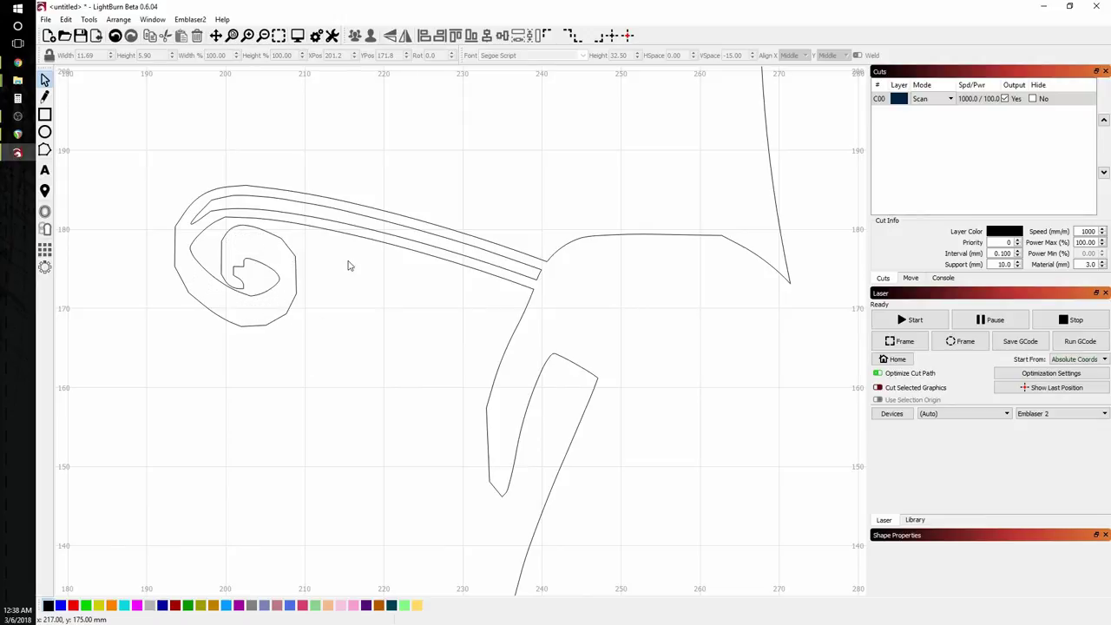
scroll(287, 307, "down", 8)
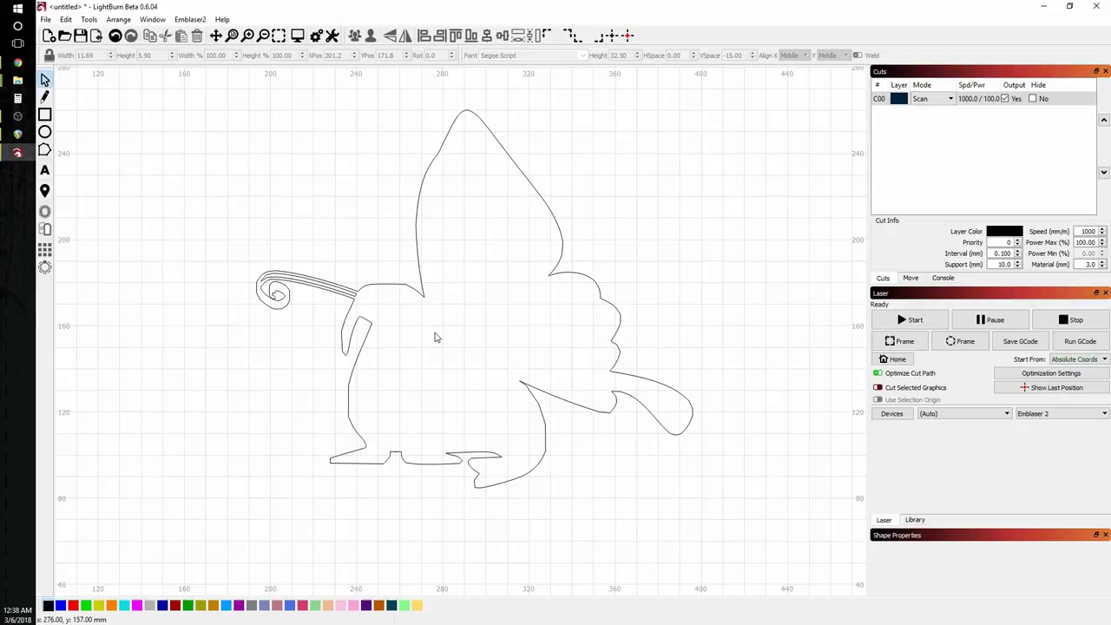